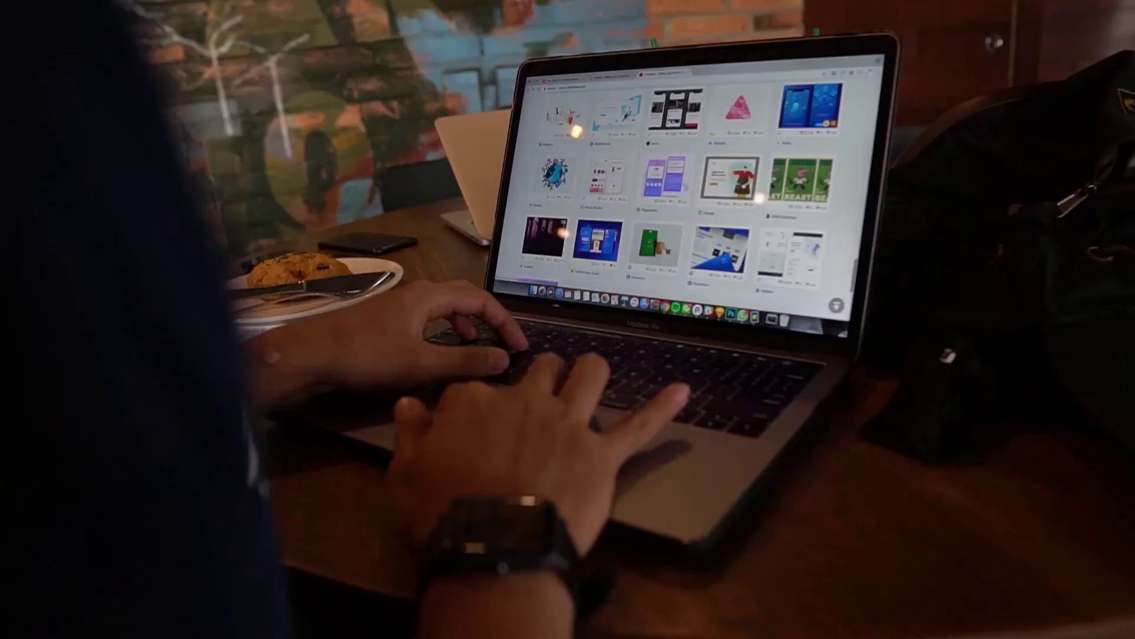
Step: Launch Brave from the taskbar and load notion.com in the address bar
{"action": "scroll", "coordinate": [686, 190], "scroll_direction": "down", "scroll_amount": 5}
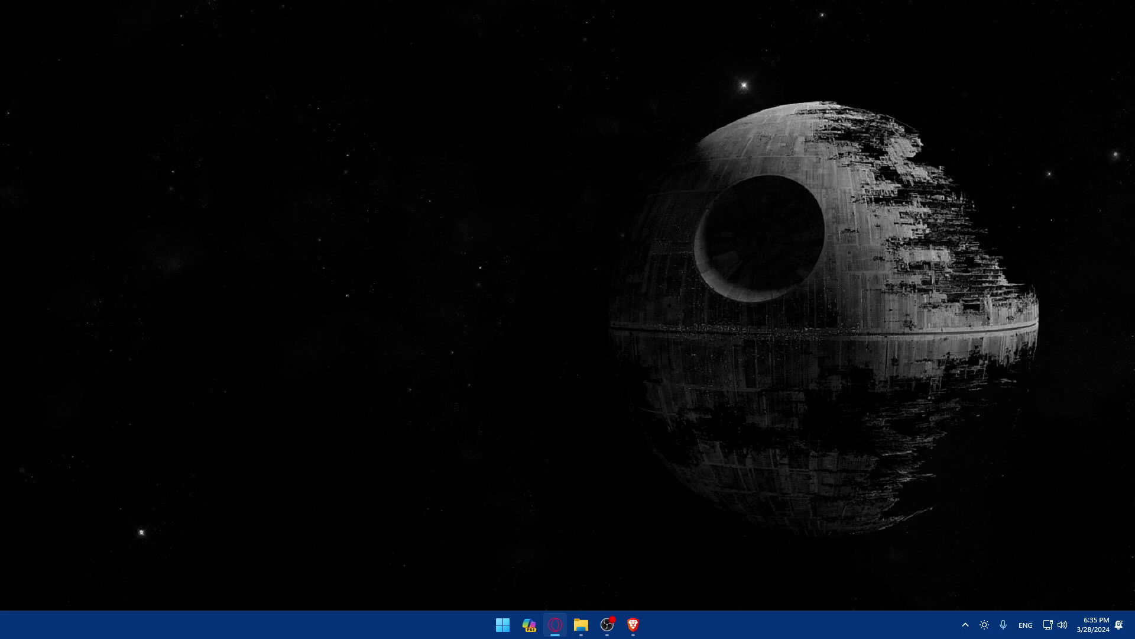
{"action": "left_click", "coordinate": [417, 325]}
{"action": "mouse_move", "coordinate": [634, 624]}
{"action": "left_mouse_down"}
{"action": "mouse_move", "coordinate": [577, 626]}
{"action": "mouse_move", "coordinate": [647, 631]}
{"action": "left_mouse_up"}
{"action": "left_click", "coordinate": [633, 625]}
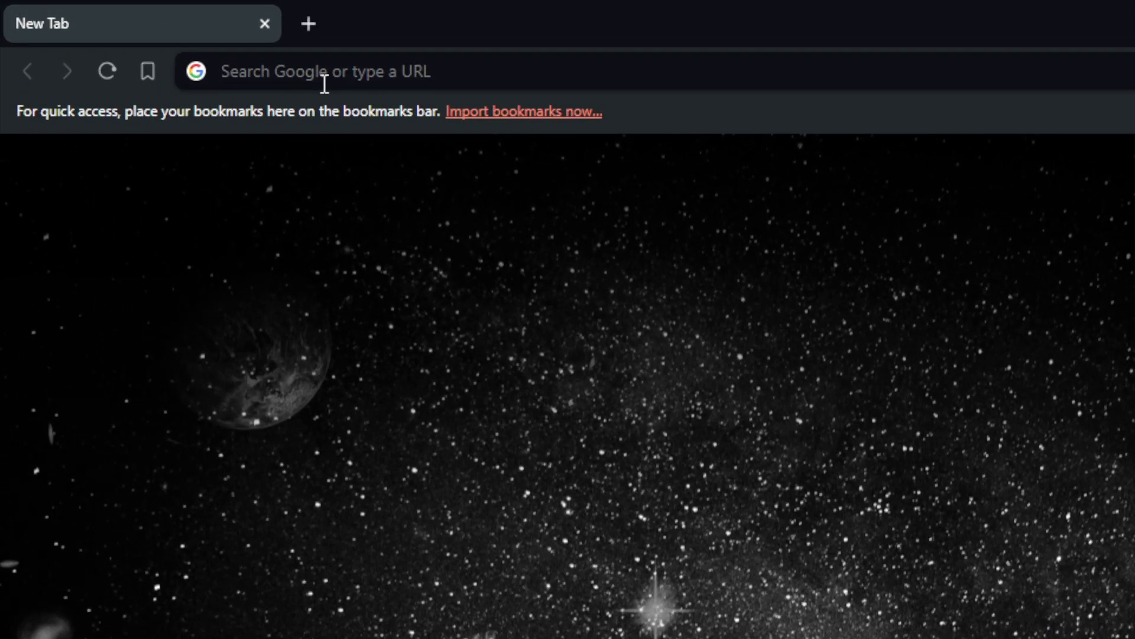
{"action": "left_click", "coordinate": [324, 84]}
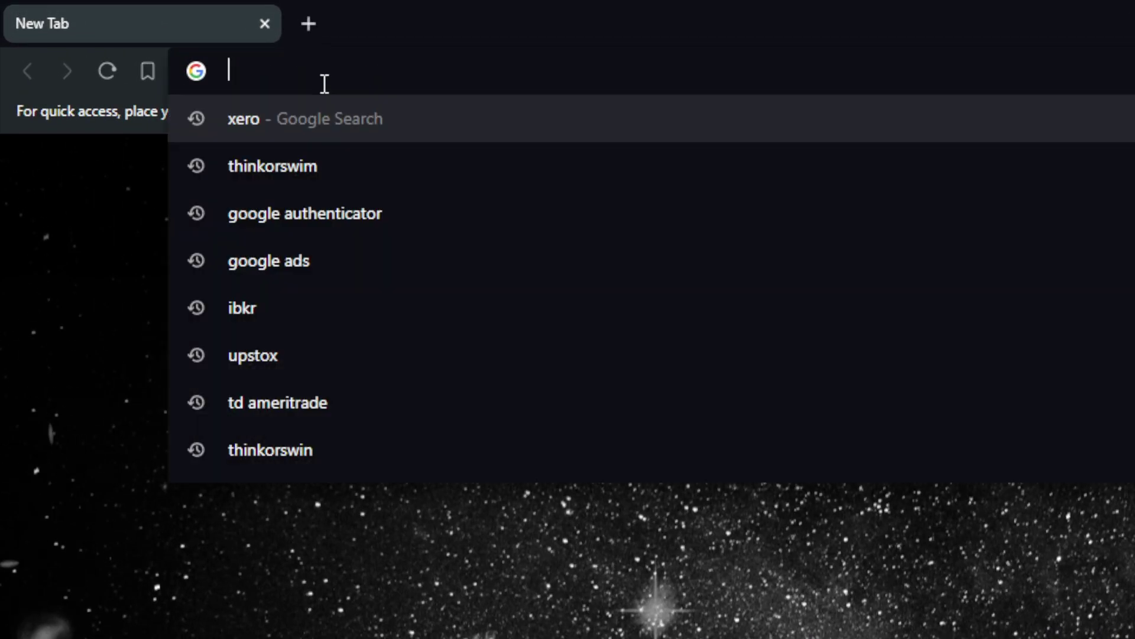
{"action": "type", "text": "notion."}
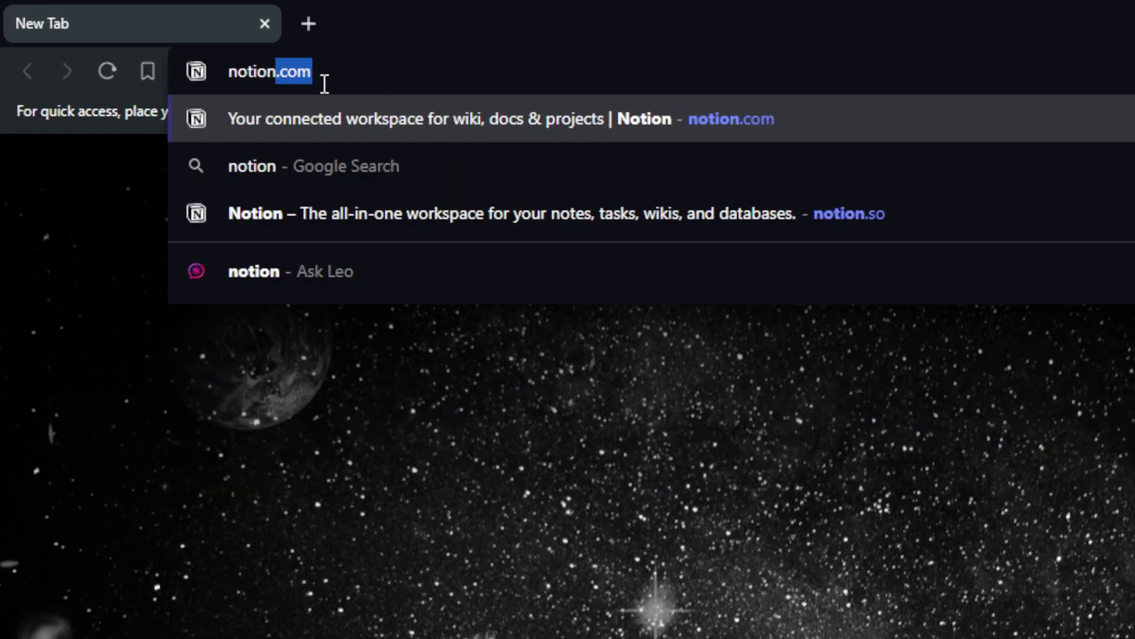
{"action": "type", "text": "com"}
{"action": "key", "text": "Return"}
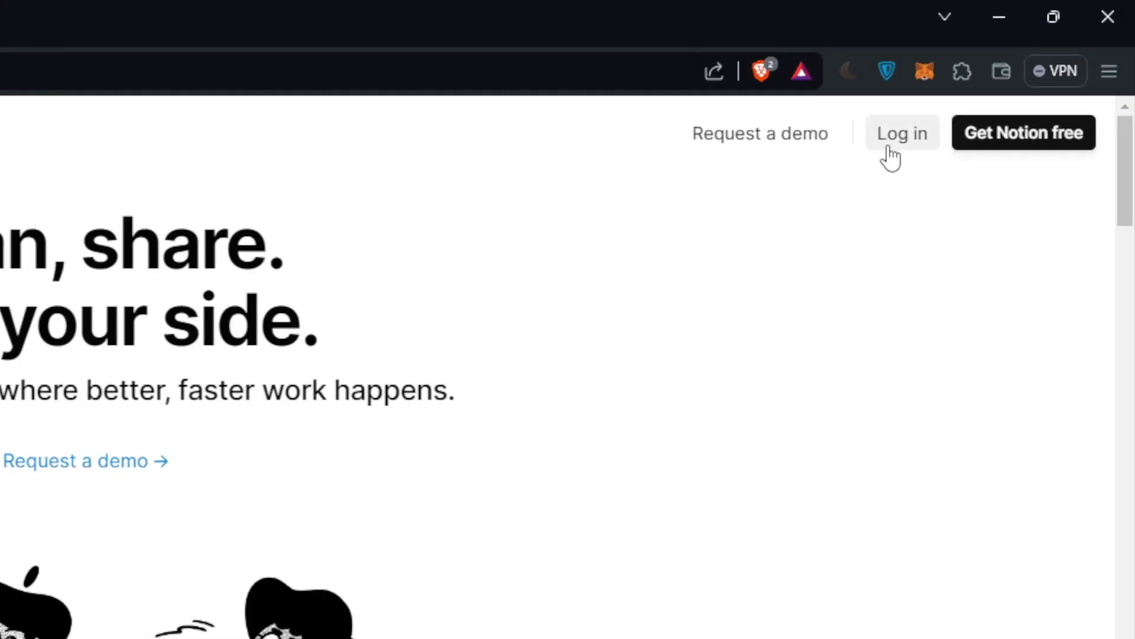
Step: Try Notion's Log in, a private-window load and the sign-up page, then return to the workspace
{"action": "left_click", "coordinate": [890, 158]}
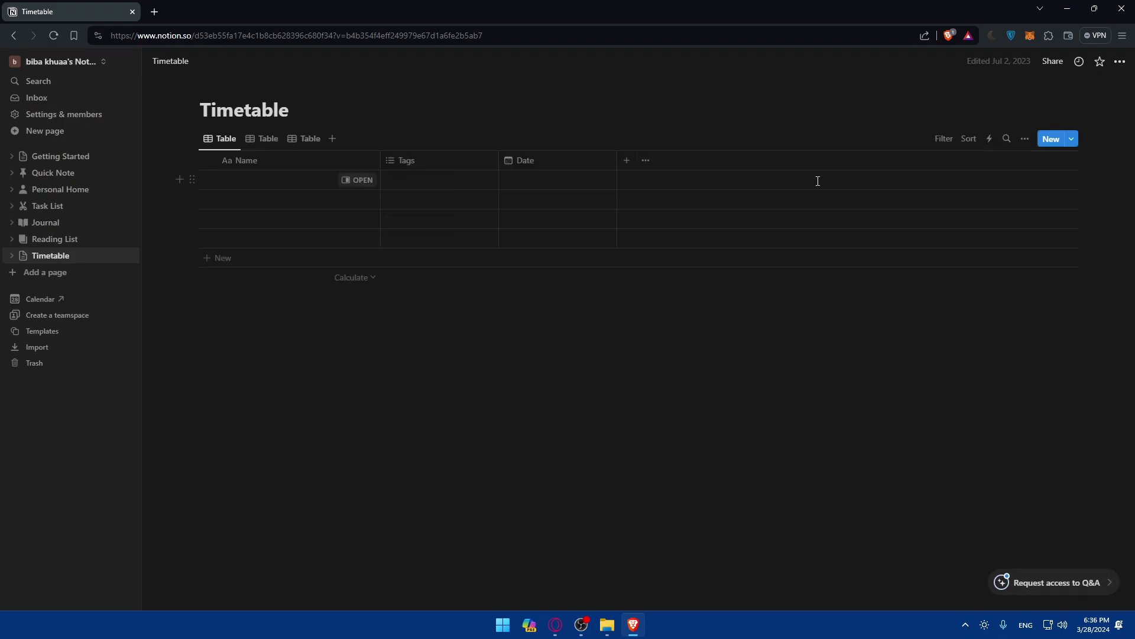
{"action": "key", "text": "ctrl+shift+n"}
{"action": "type", "text": "notion"}
{"action": "key", "text": "Return"}
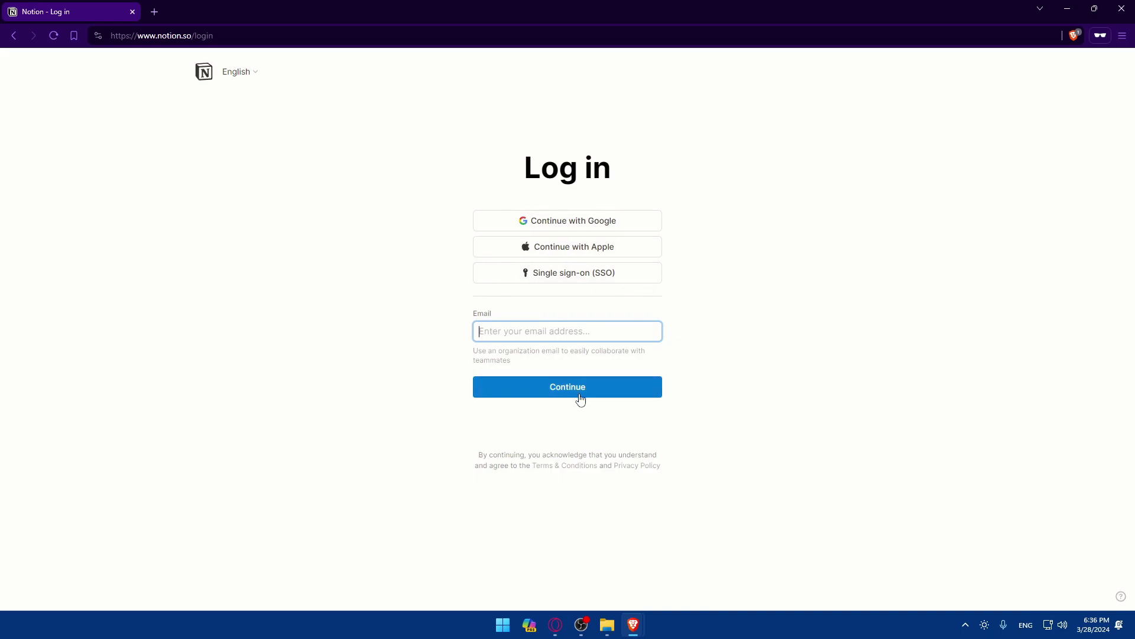
{"action": "key", "text": "alt+Left"}
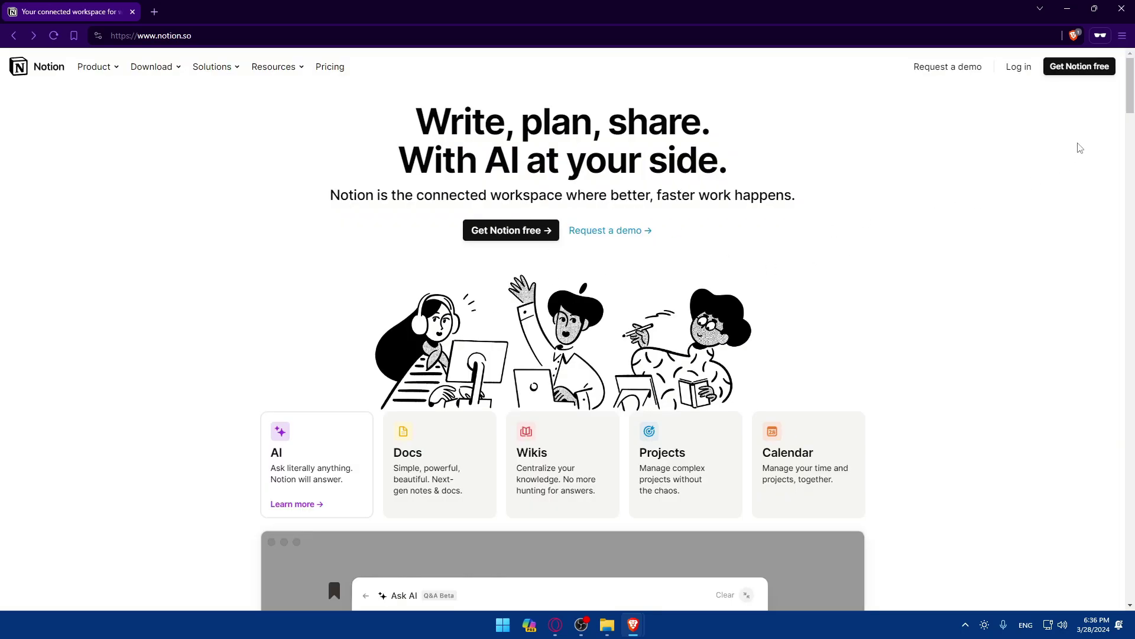
{"action": "left_click", "coordinate": [1079, 68]}
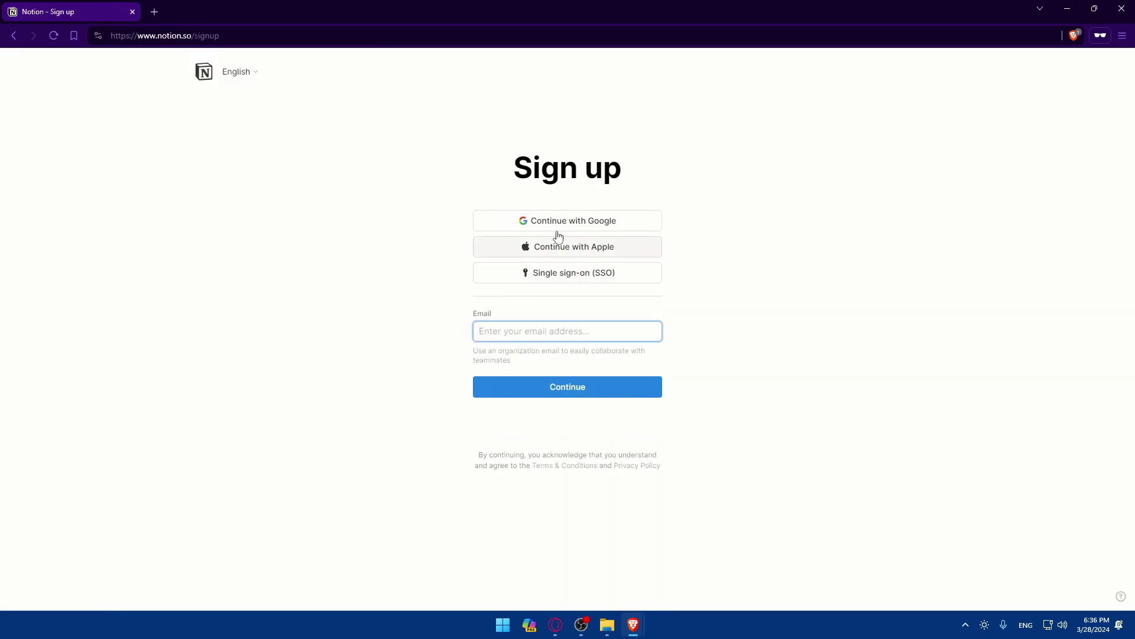
{"action": "key", "text": "alt+Left"}
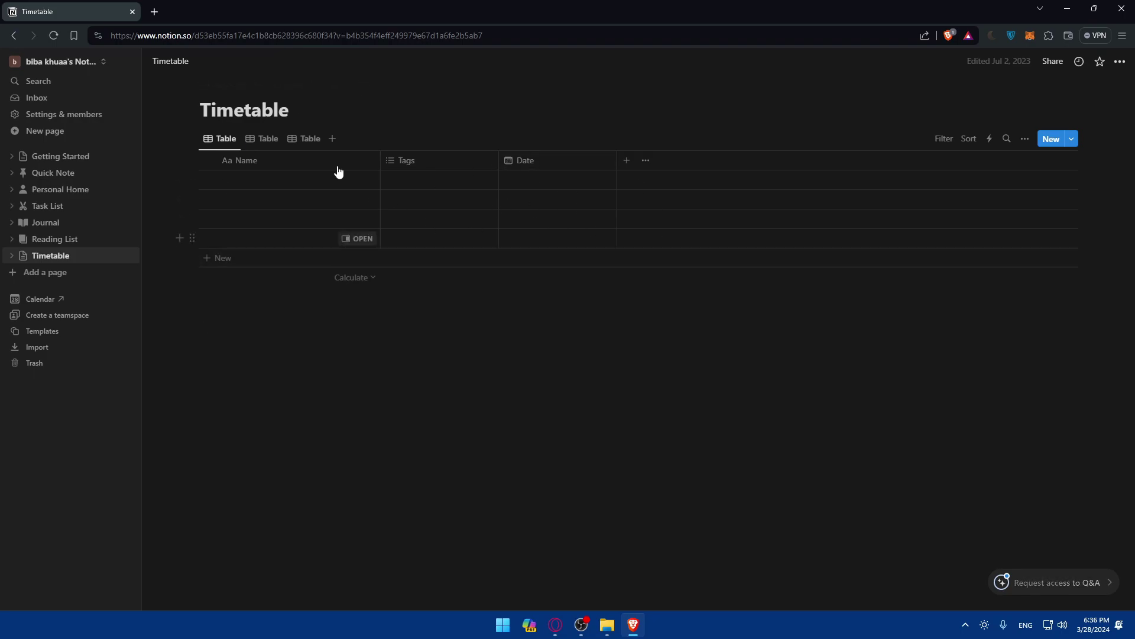
Step: Load Gmail in a new tab via 'gm', then switch back to the Notion Timetable tab
{"action": "left_click", "coordinate": [155, 12]}
{"action": "type", "text": "gmail.com"}
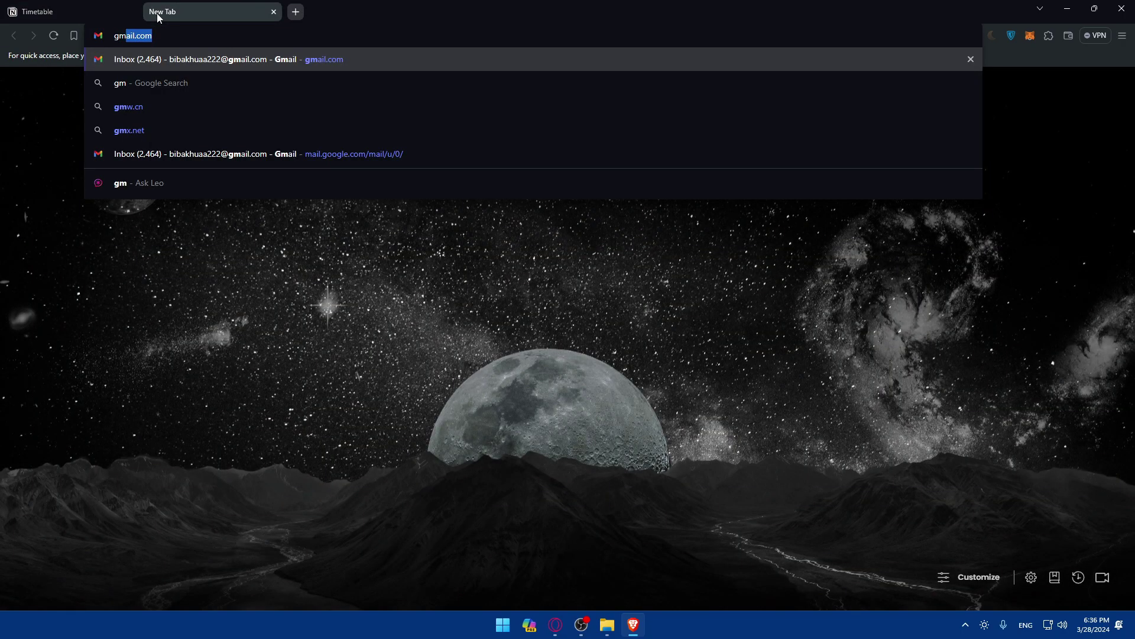
{"action": "key", "text": "Return"}
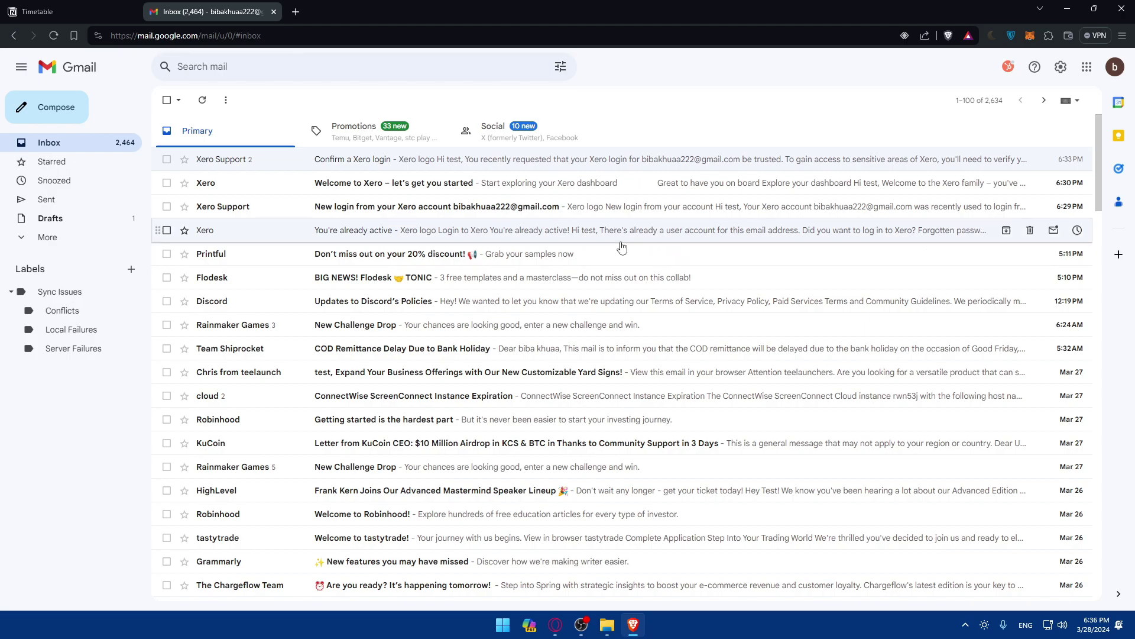
{"action": "left_click", "coordinate": [65, 11]}
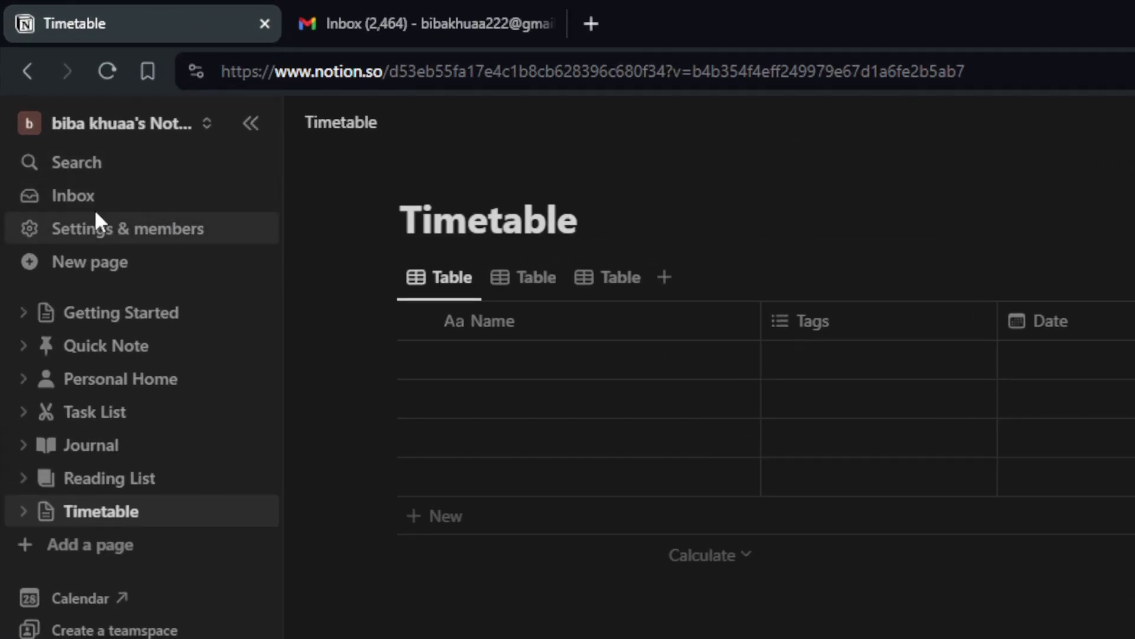
Step: Open Settings & members and go to Connections to reach the integrations gallery
{"action": "left_click", "coordinate": [124, 237]}
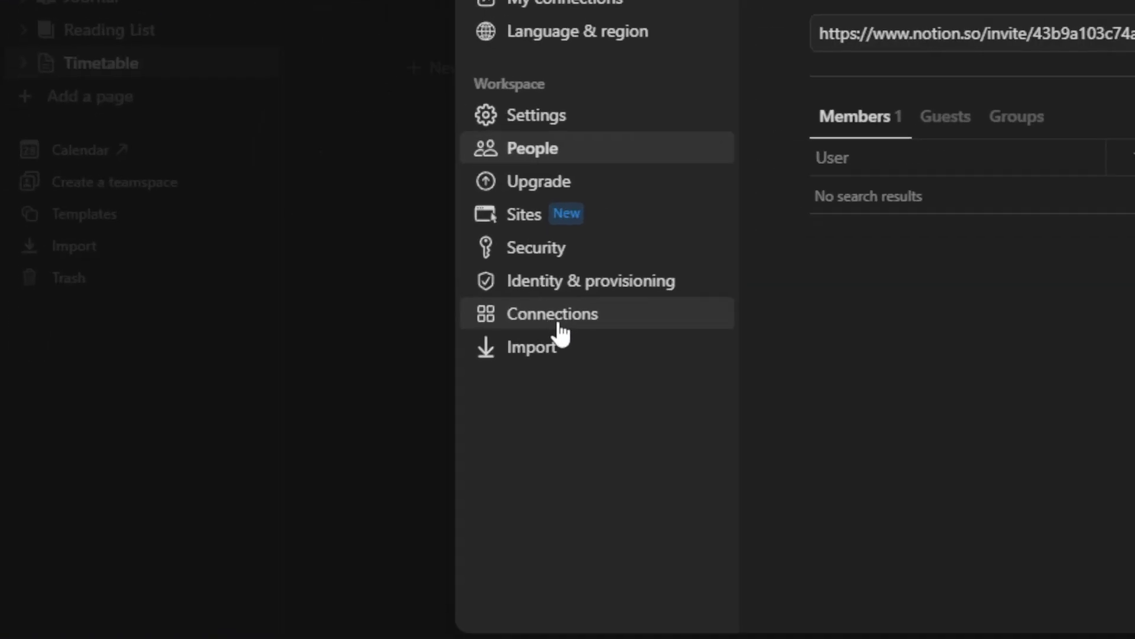
{"action": "left_click", "coordinate": [561, 327]}
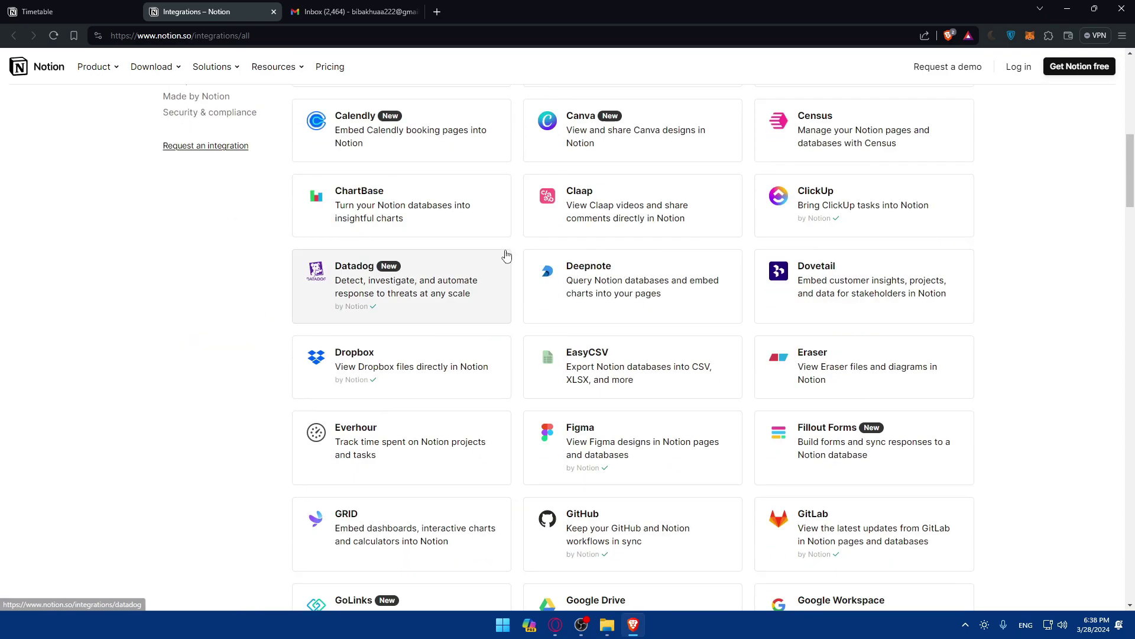
Step: Search the integration gallery for 'gmail', which returns no results
{"action": "scroll", "coordinate": [530, 254], "scroll_direction": "up", "scroll_amount": 10}
{"action": "scroll", "coordinate": [529, 254], "scroll_direction": "down", "scroll_amount": 3}
{"action": "scroll", "coordinate": [530, 252], "scroll_direction": "up", "scroll_amount": 15}
{"action": "scroll", "coordinate": [529, 253], "scroll_direction": "up", "scroll_amount": 20}
{"action": "scroll", "coordinate": [418, 307], "scroll_direction": "down", "scroll_amount": 2}
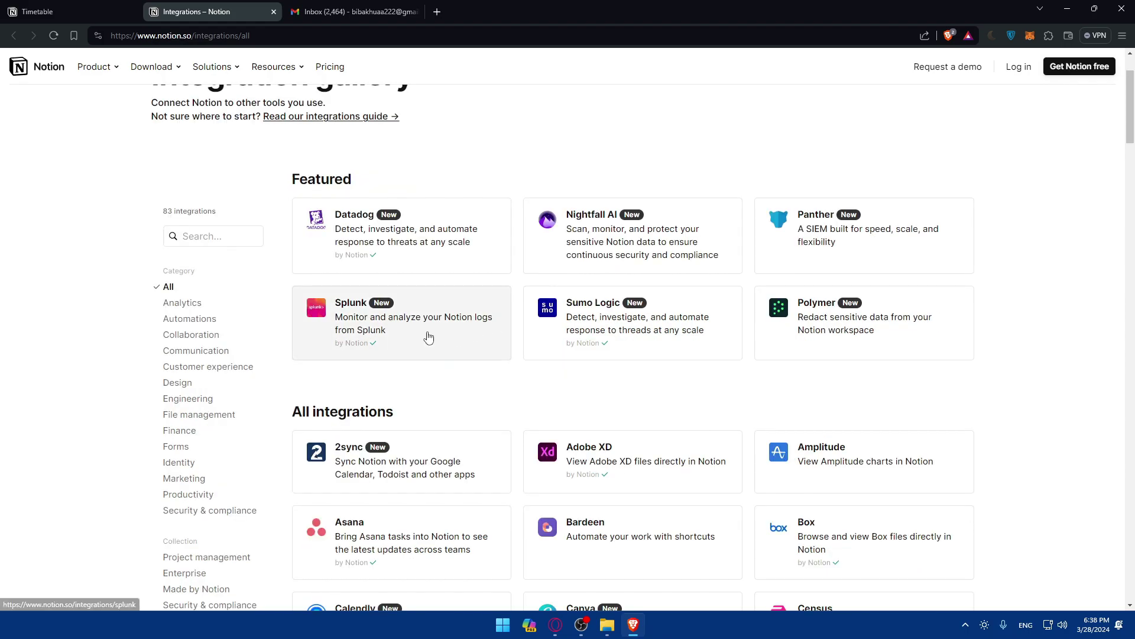
{"action": "left_click", "coordinate": [217, 236]}
{"action": "type", "text": "gmail"}
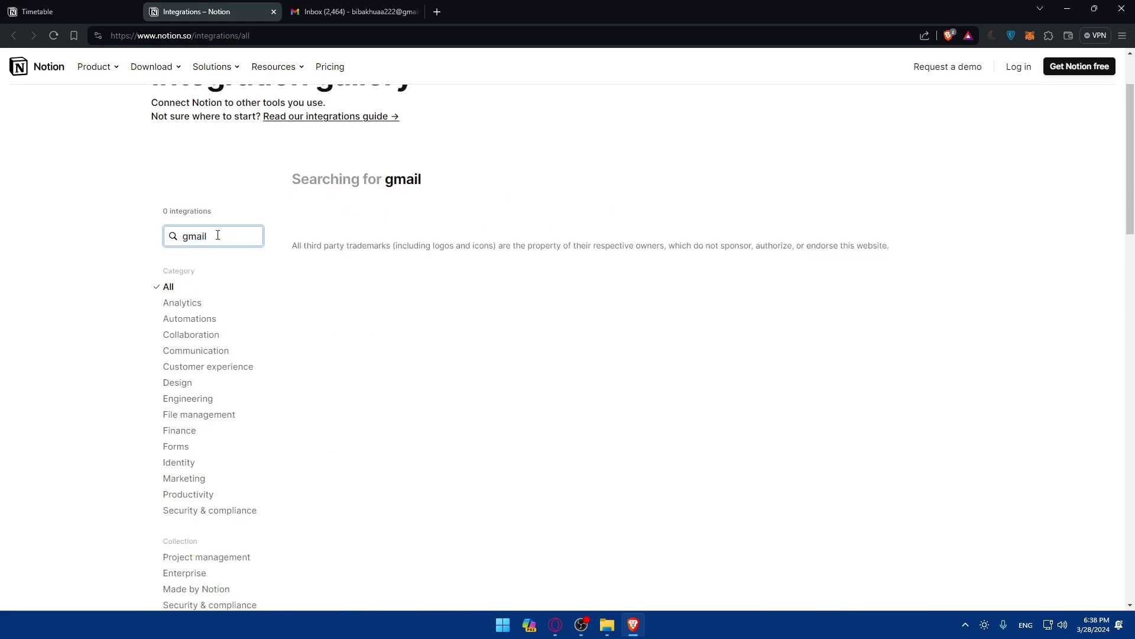
{"action": "left_click", "coordinate": [412, 291]}
{"action": "left_click_drag", "start_coordinate": [291, 179], "coordinate": [472, 181]}
{"action": "left_click_drag", "start_coordinate": [289, 245], "coordinate": [451, 251]}
{"action": "left_click", "coordinate": [459, 256]}
Step: Replace the search term with 'goog' to show Google Workspace and Google Drive
{"action": "scroll", "coordinate": [509, 266], "scroll_direction": "up", "scroll_amount": 2}
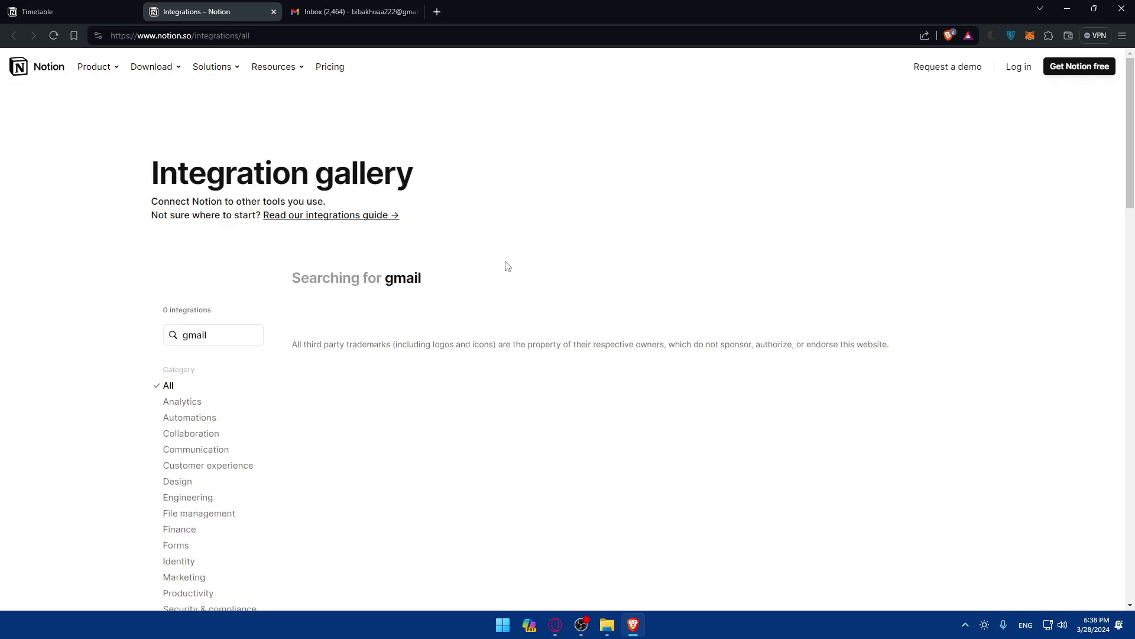
{"action": "double_click", "coordinate": [252, 343]}
{"action": "type", "text": "google"}
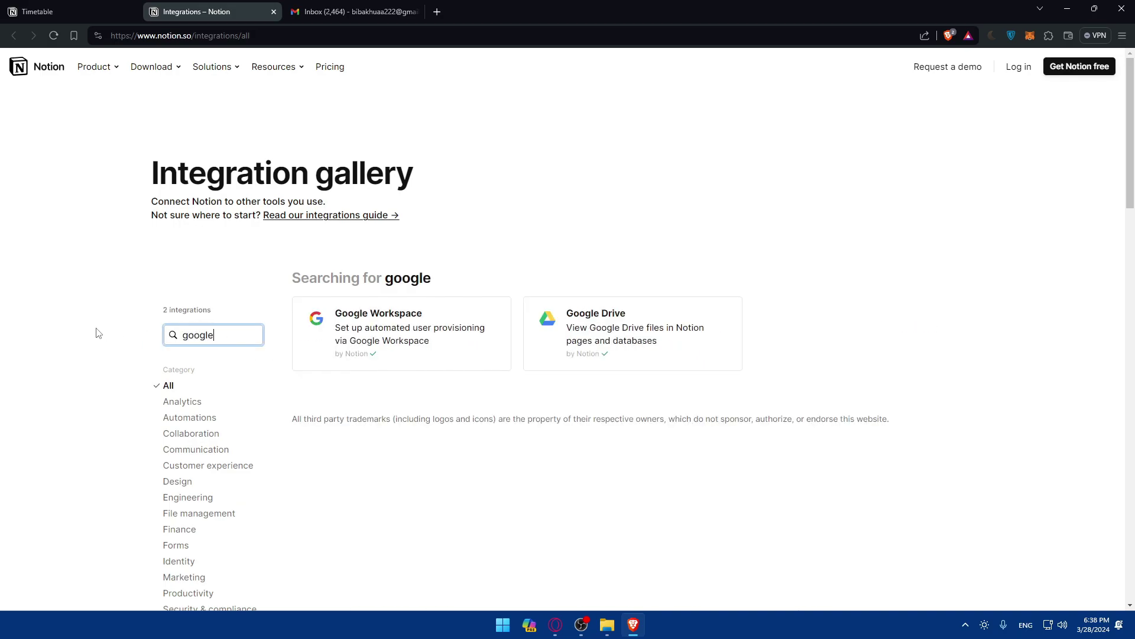
{"action": "left_click", "coordinate": [545, 237]}
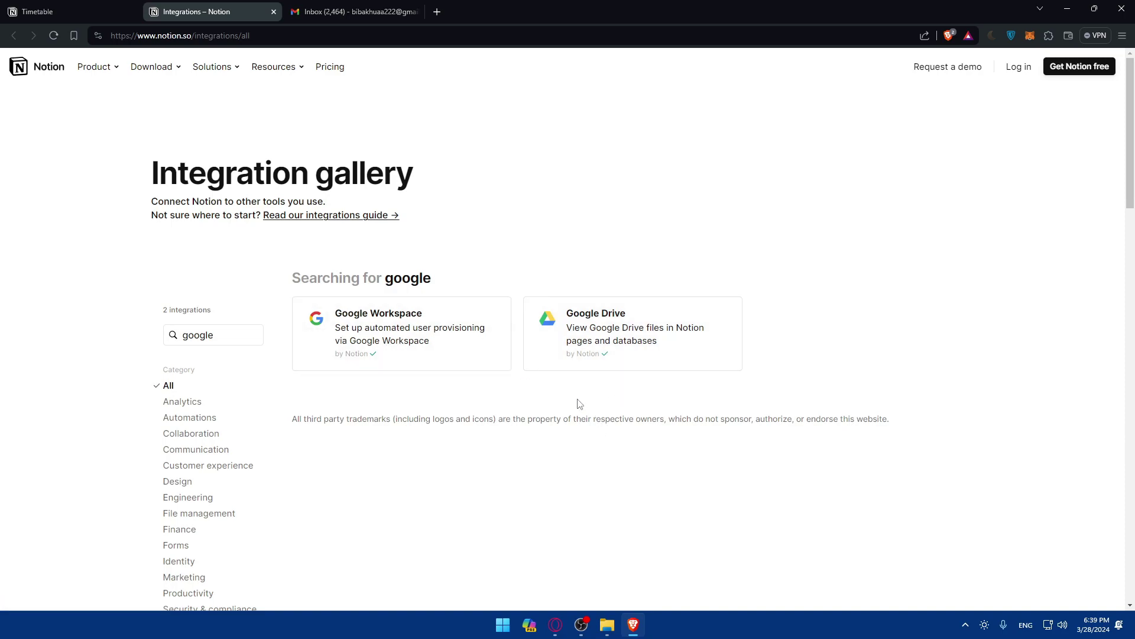
Step: Clear the search to show all 83 integrations and try a find-in-page search
{"action": "left_click_drag", "start_coordinate": [241, 333], "coordinate": [119, 345]}
{"action": "key", "text": "BackSpace"}
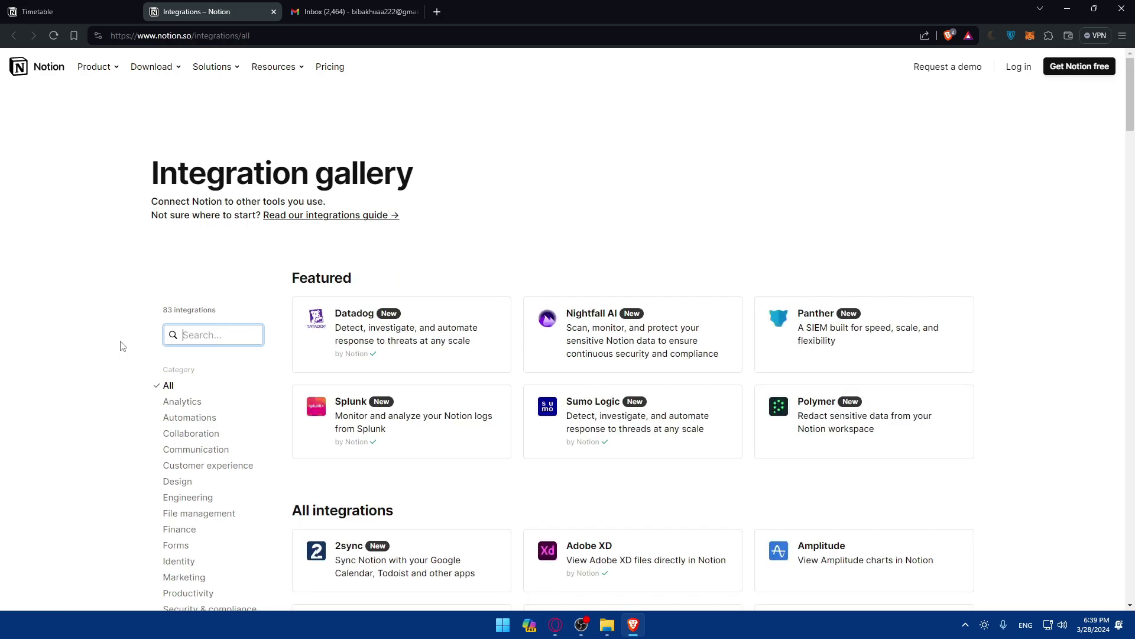
{"action": "left_click", "coordinate": [783, 168]}
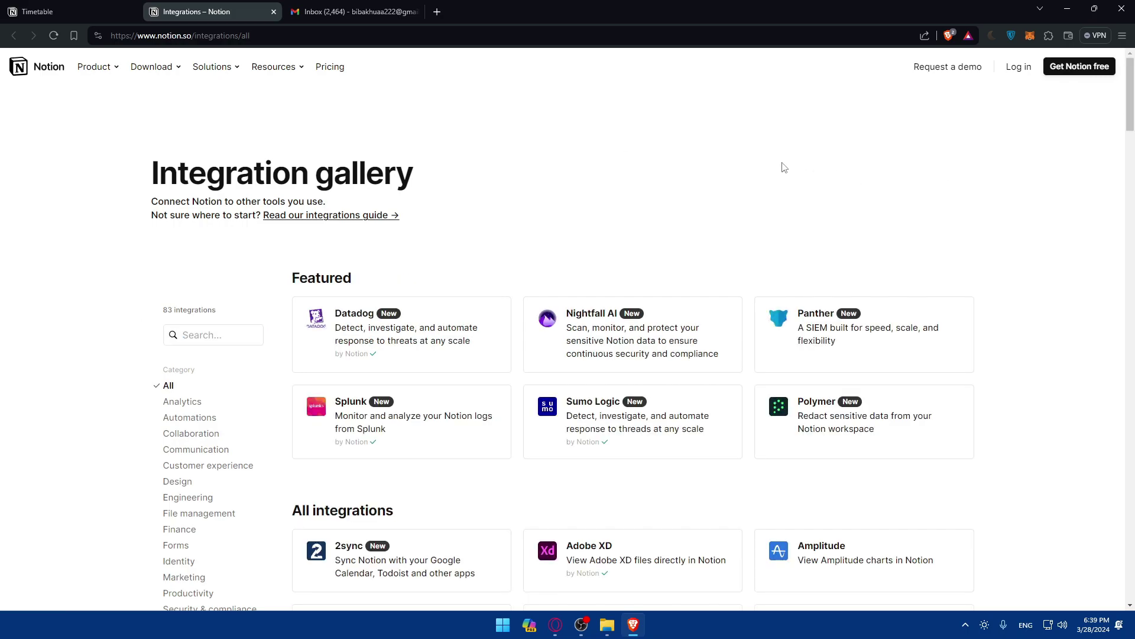
{"action": "key", "text": "ctrl+f"}
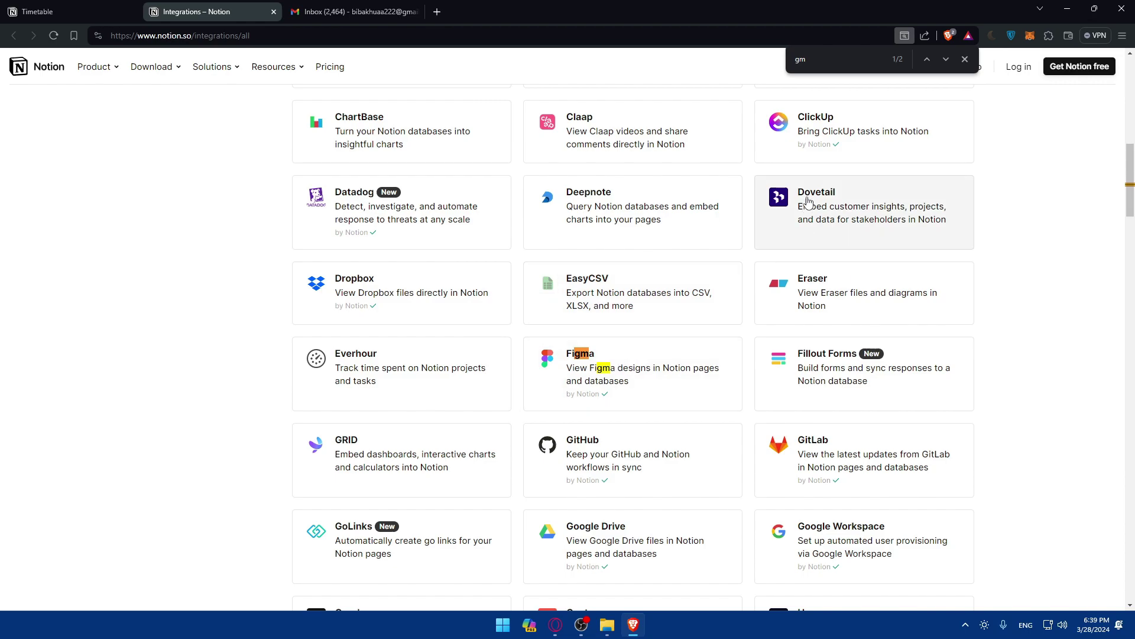
{"action": "key", "text": "BackSpace"}
{"action": "key", "text": "BackSpace"}
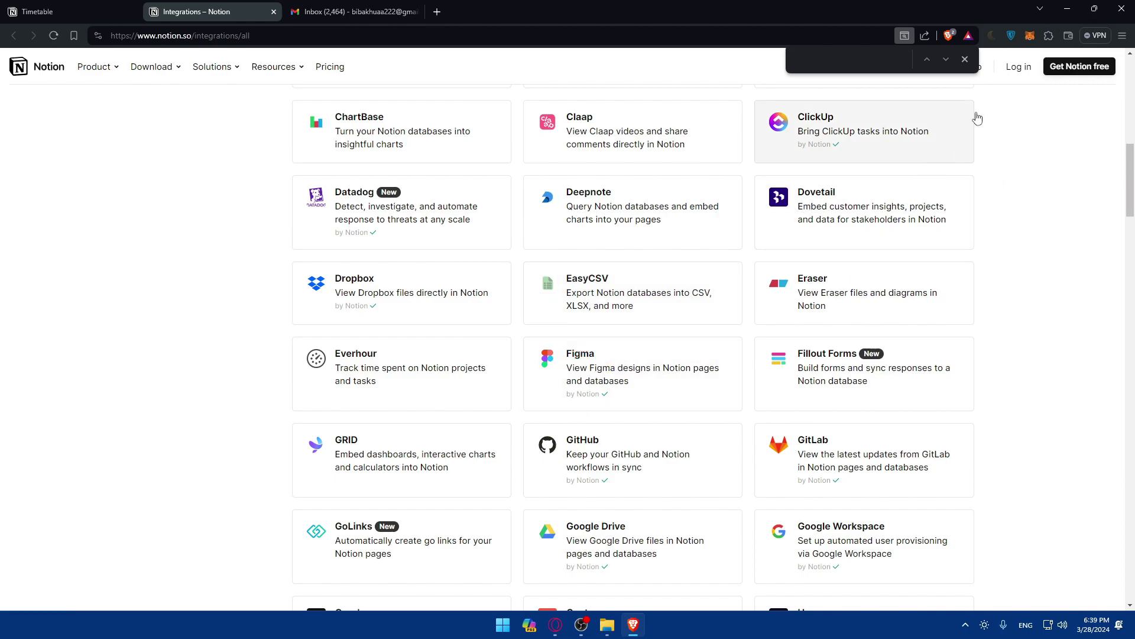
{"action": "left_click", "coordinate": [965, 59]}
{"action": "scroll", "coordinate": [801, 236], "scroll_direction": "up", "scroll_amount": 10}
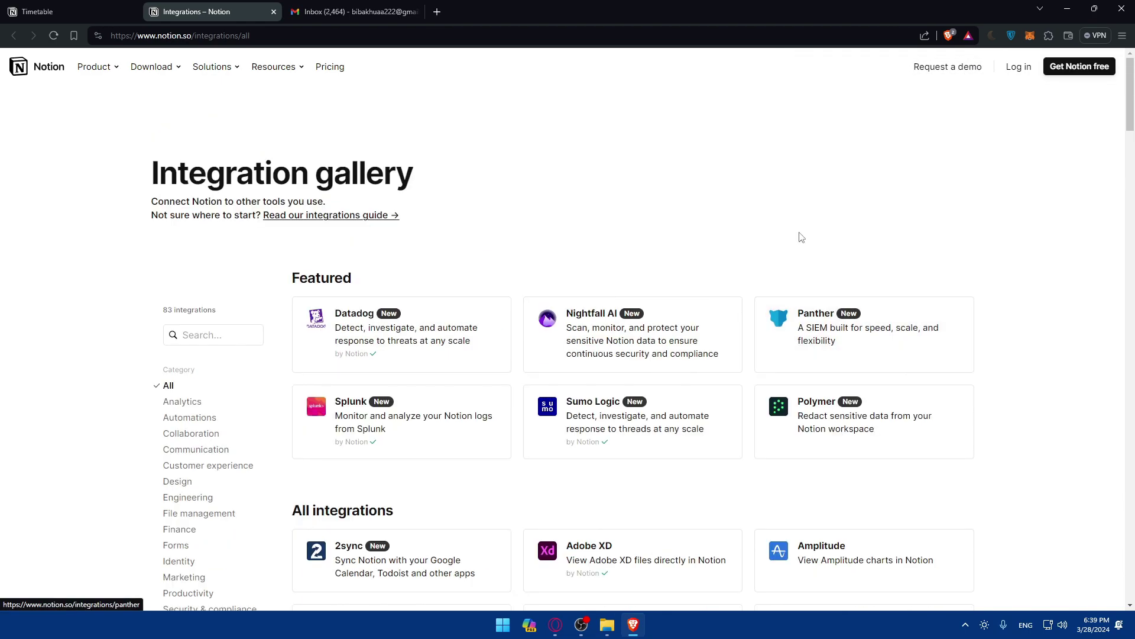
{"action": "scroll", "coordinate": [654, 317], "scroll_direction": "down", "scroll_amount": 14}
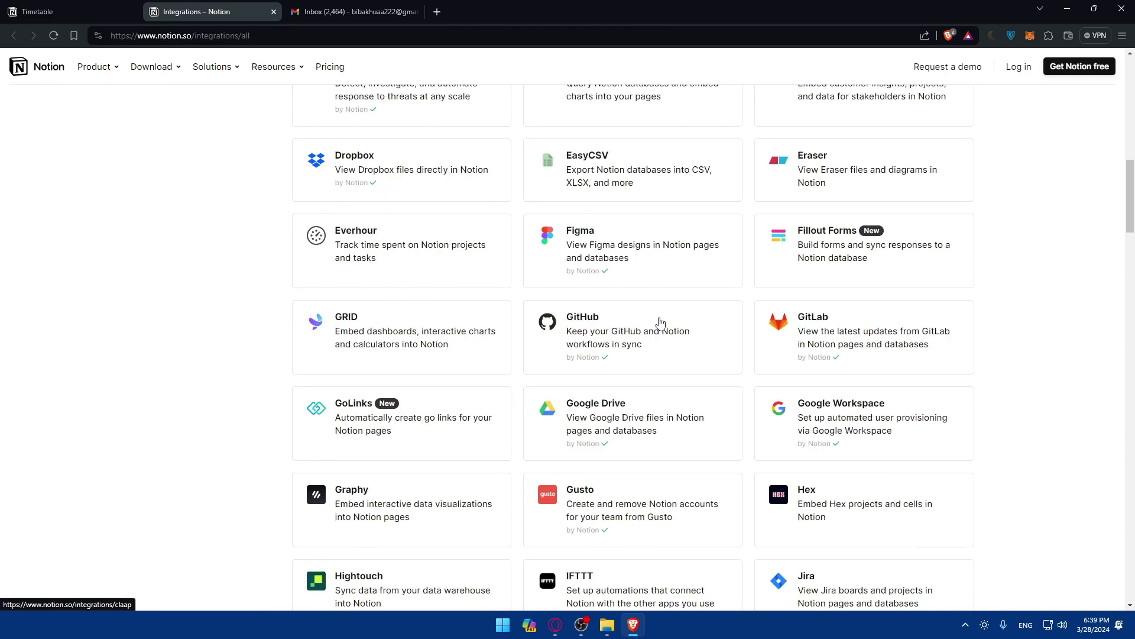
{"action": "scroll", "coordinate": [659, 324], "scroll_direction": "up", "scroll_amount": 14}
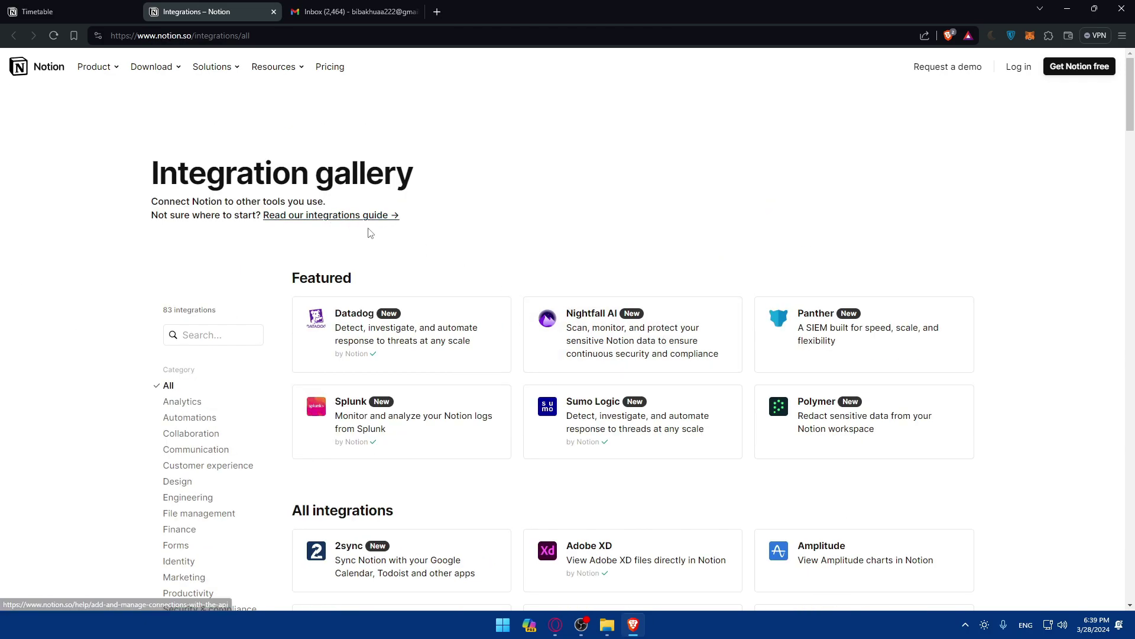
Step: Search 'goog' again, view the Google Workspace integration page, then close its tab
{"action": "left_click", "coordinate": [213, 334]}
{"action": "type", "text": "google"}
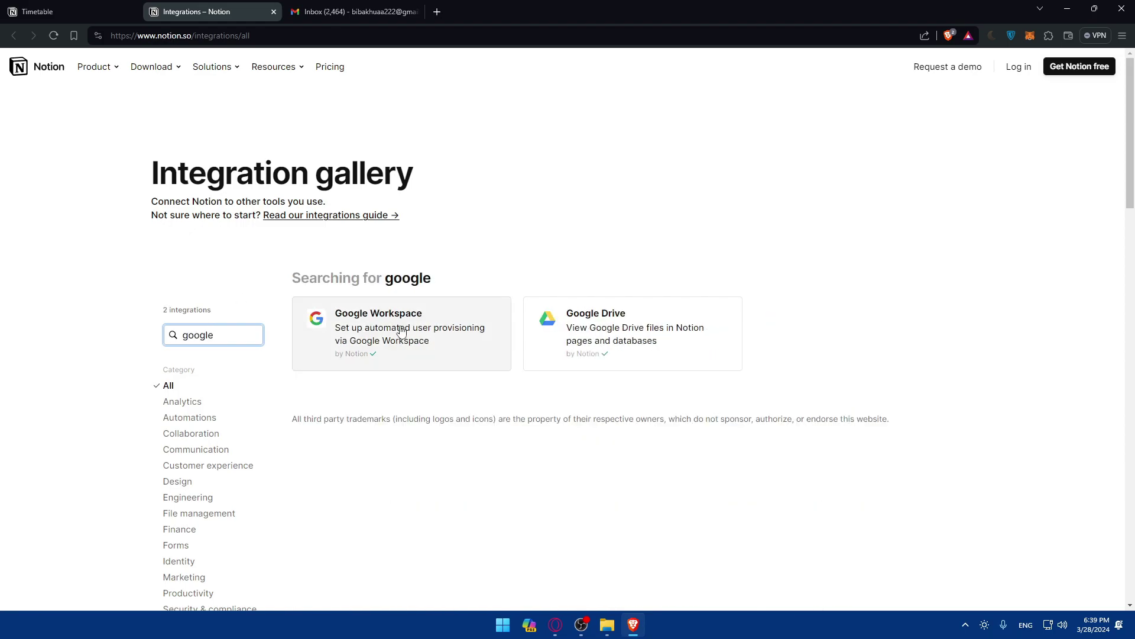
{"action": "left_click", "coordinate": [412, 341]}
{"action": "scroll", "coordinate": [485, 356], "scroll_direction": "down", "scroll_amount": 3}
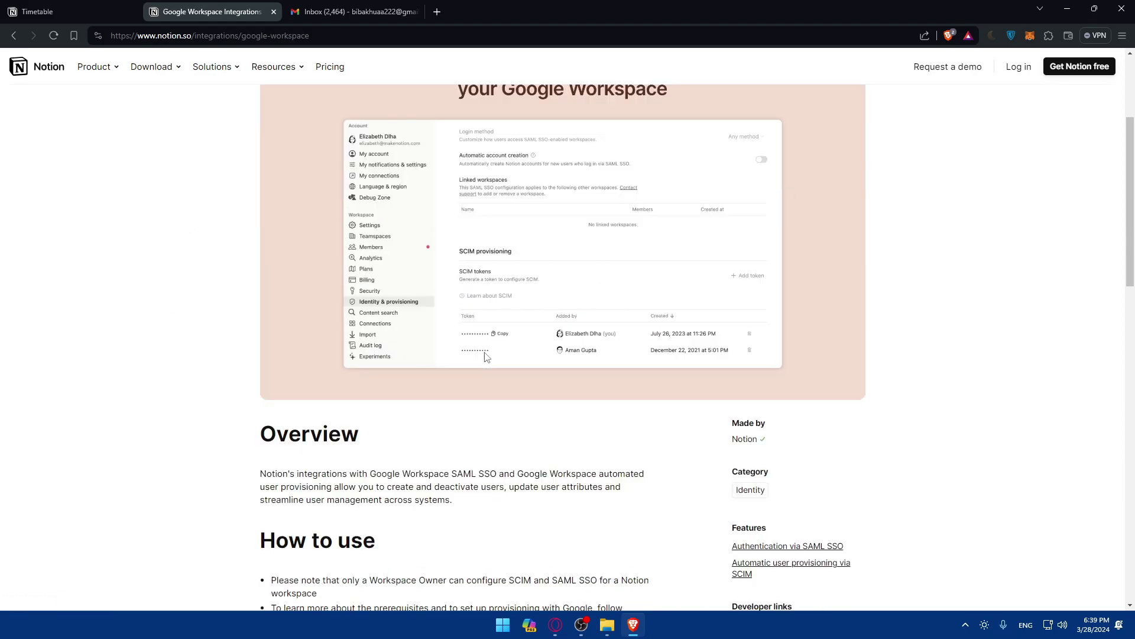
{"action": "scroll", "coordinate": [489, 353], "scroll_direction": "down", "scroll_amount": 9}
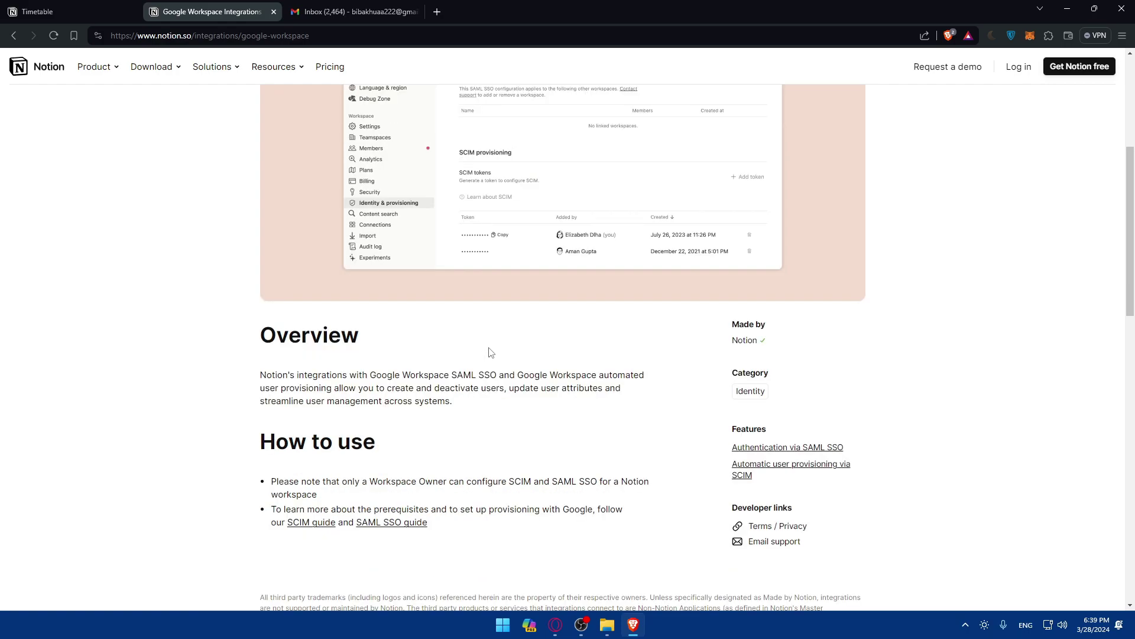
{"action": "scroll", "coordinate": [489, 353], "scroll_direction": "up", "scroll_amount": 8}
{"action": "scroll", "coordinate": [488, 353], "scroll_direction": "up", "scroll_amount": 5}
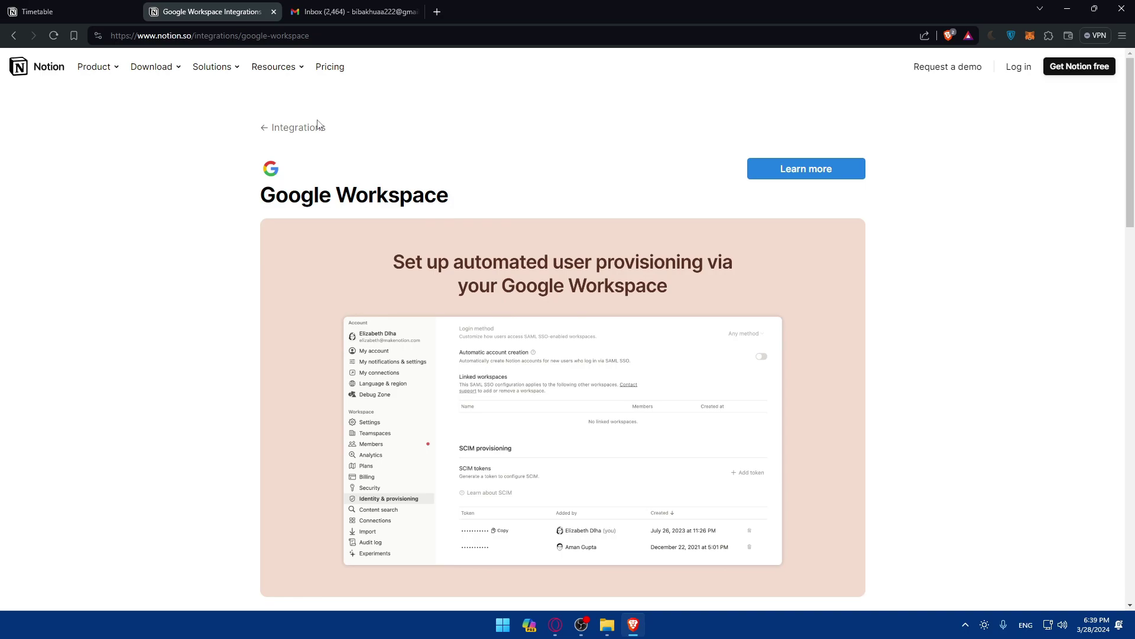
{"action": "left_click", "coordinate": [274, 12]}
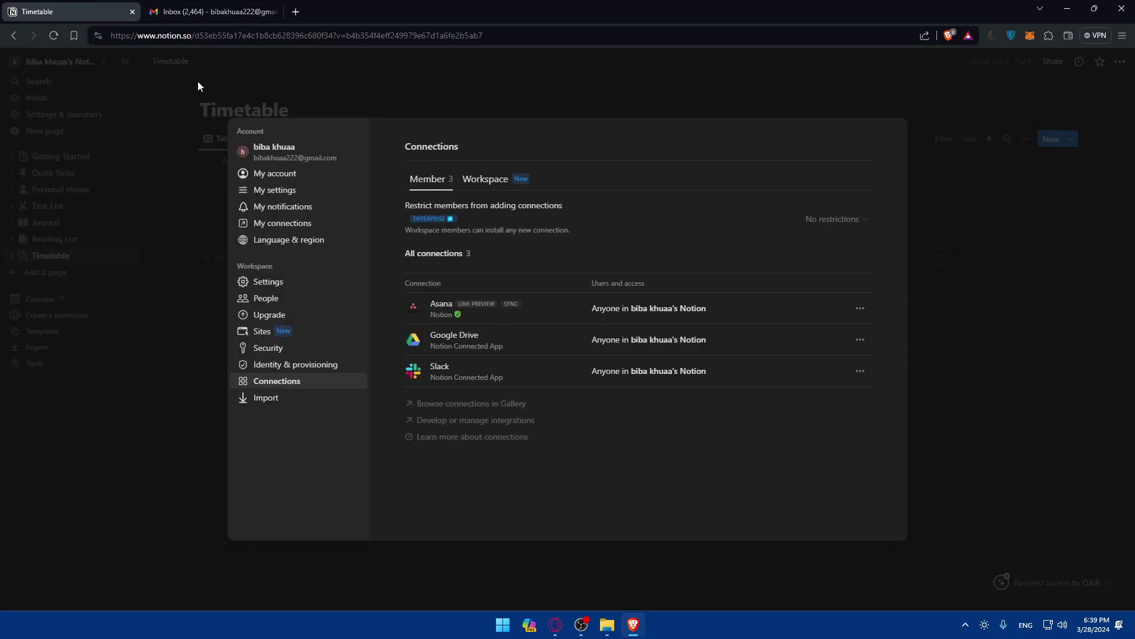
Step: Close Notion settings, load Zapier via 'za' in a private window and open its sign-up page
{"action": "left_click", "coordinate": [996, 110]}
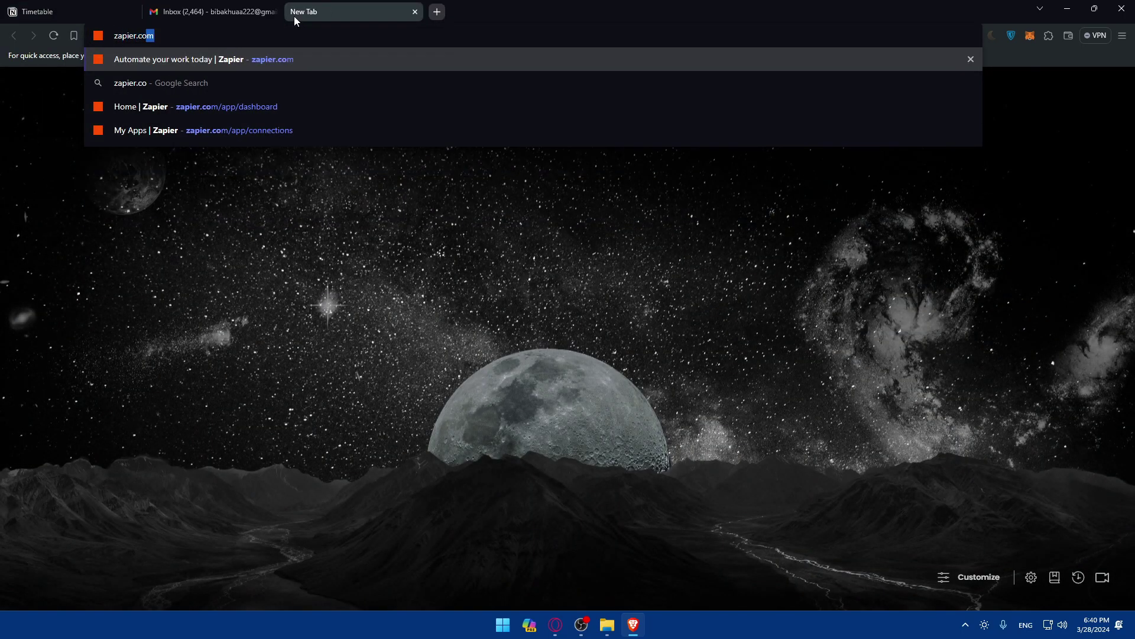
{"action": "key", "text": "Return"}
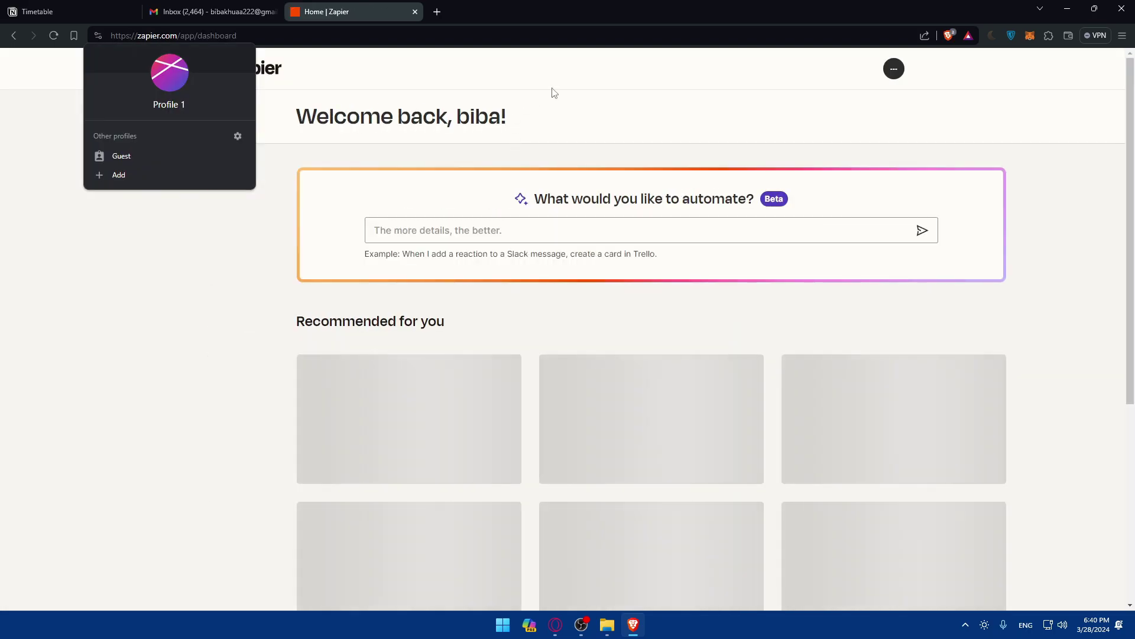
{"action": "key", "text": "Escape"}
{"action": "key", "text": "ctrl+shift+n"}
{"action": "type", "text": "za"}
{"action": "key", "text": "Return"}
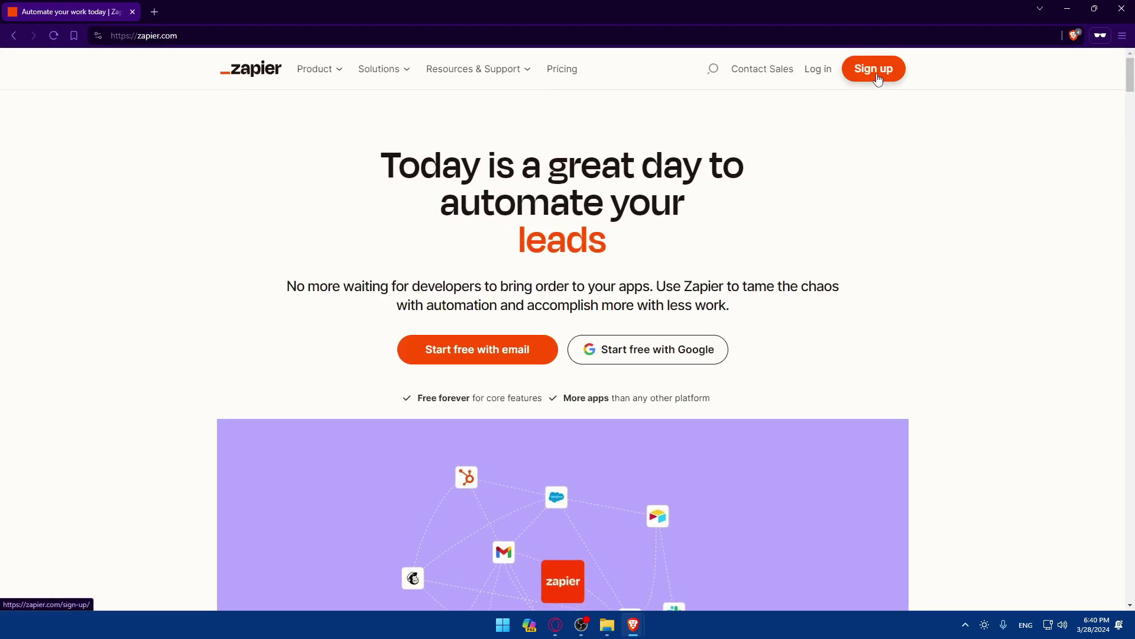
{"action": "left_click", "coordinate": [878, 72]}
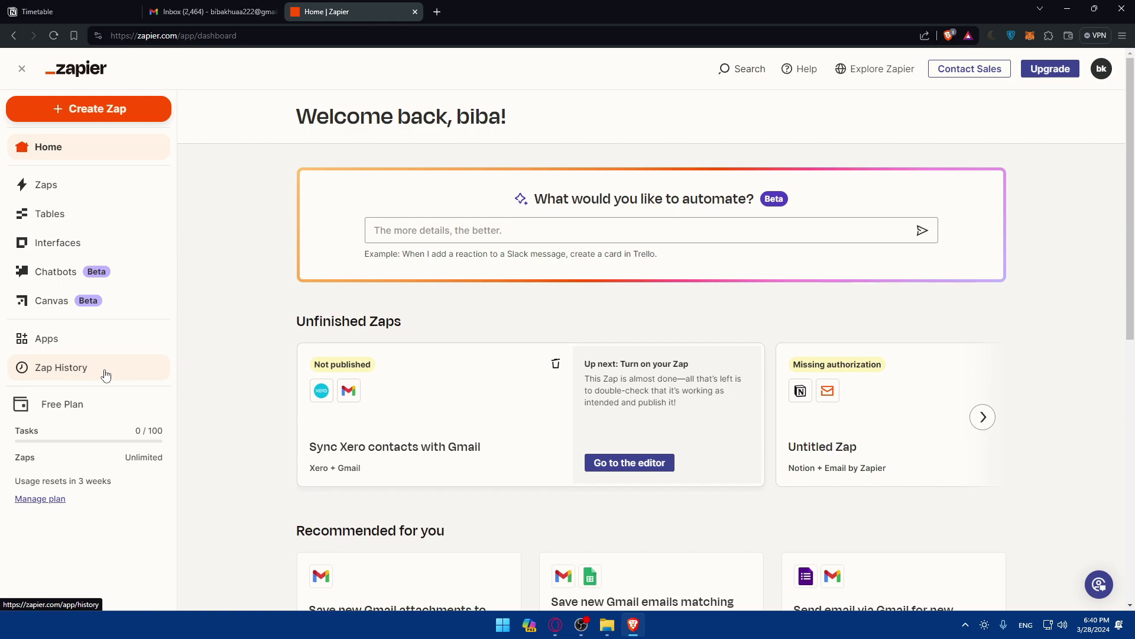
Step: In Apps, search 'gmail', clear it, then search 'not' and connect Notion
{"action": "left_click", "coordinate": [46, 367]}
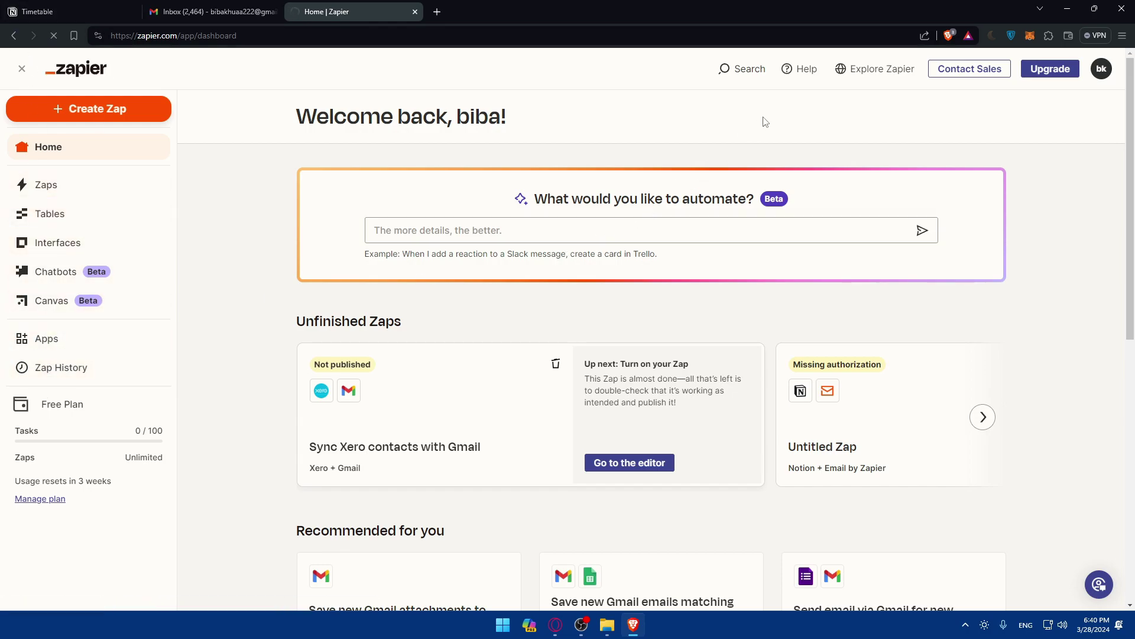
{"action": "type", "text": "gmai"}
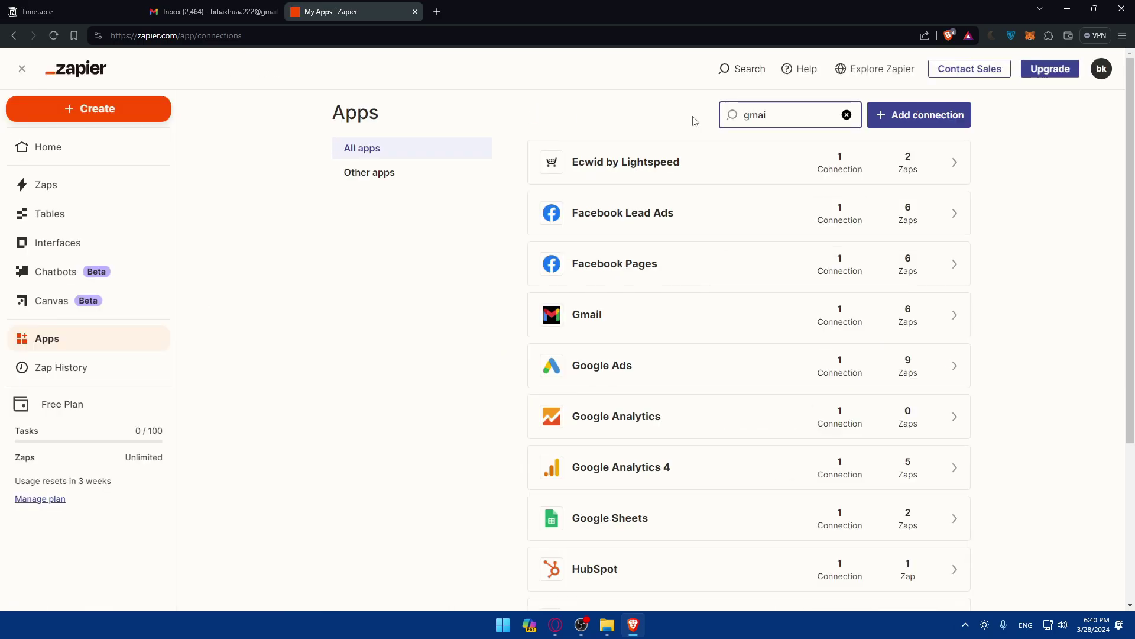
{"action": "type", "text": "l"}
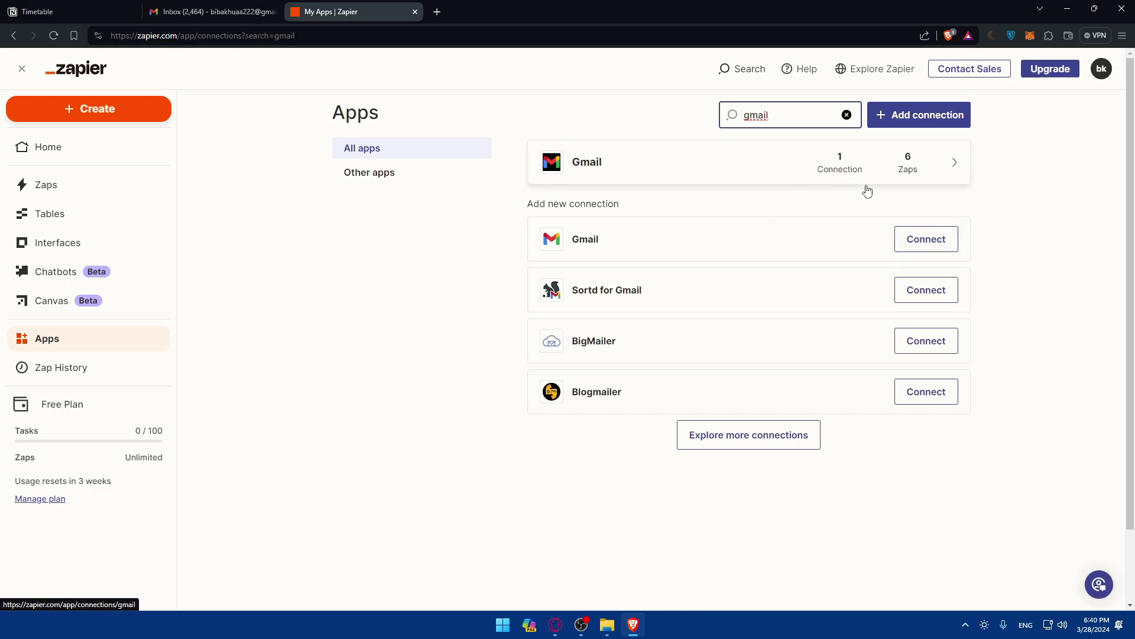
{"action": "left_click", "coordinate": [847, 114]}
{"action": "left_click", "coordinate": [784, 117]}
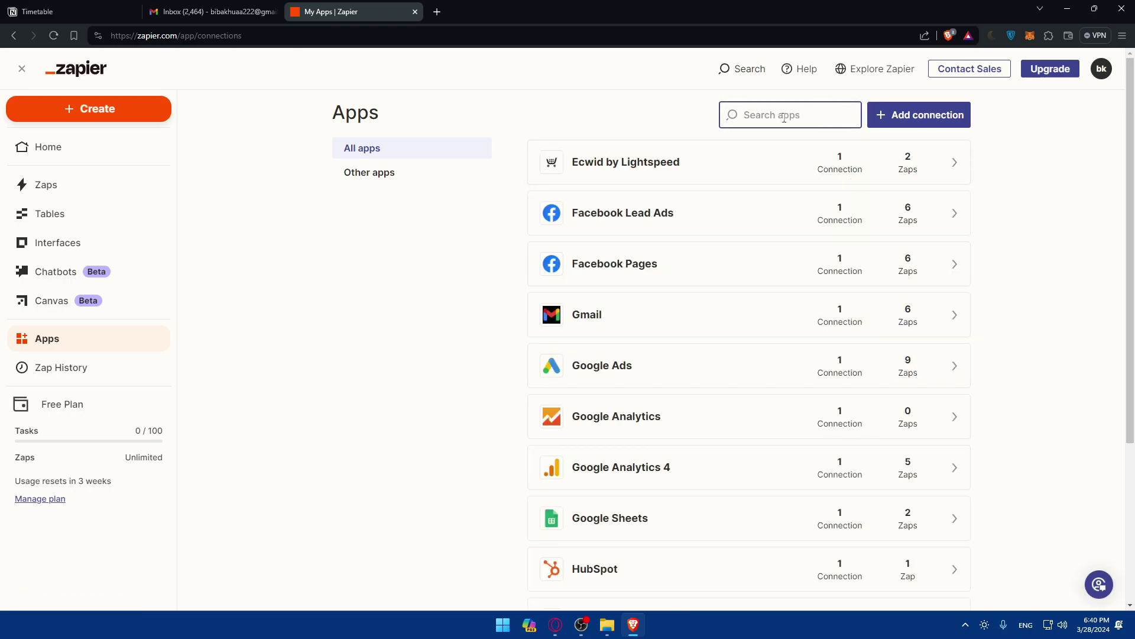
{"action": "type", "text": "notion"}
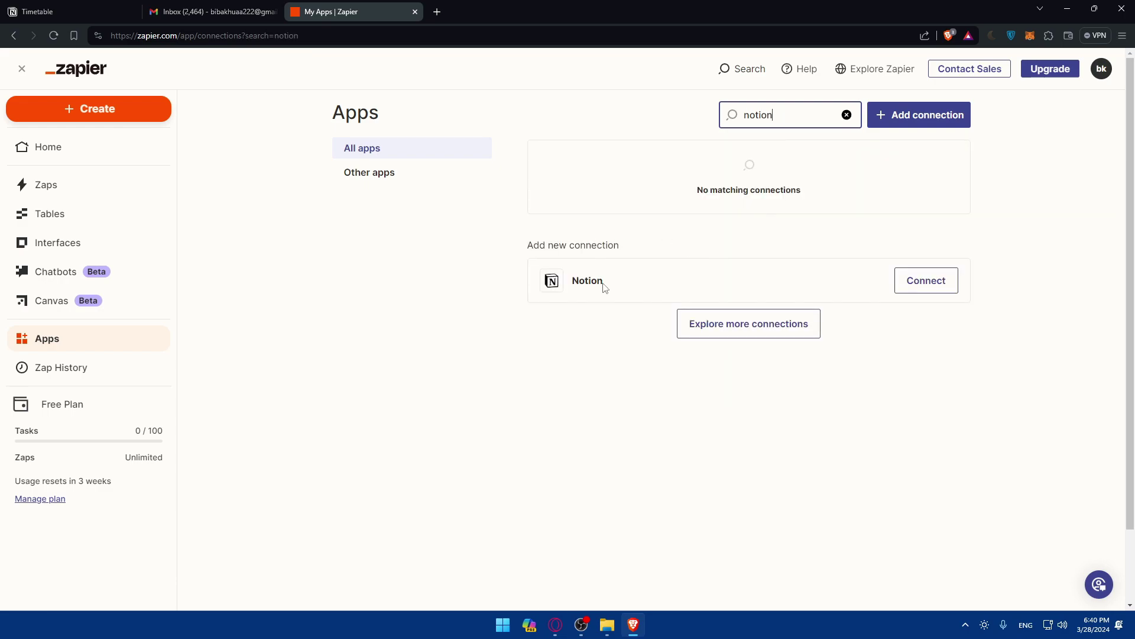
{"action": "left_click", "coordinate": [922, 282]}
Step: Review the view, edit and create-content permission details in the Notion authorization window
{"action": "left_click_drag", "start_coordinate": [381, 11], "coordinate": [642, 123]}
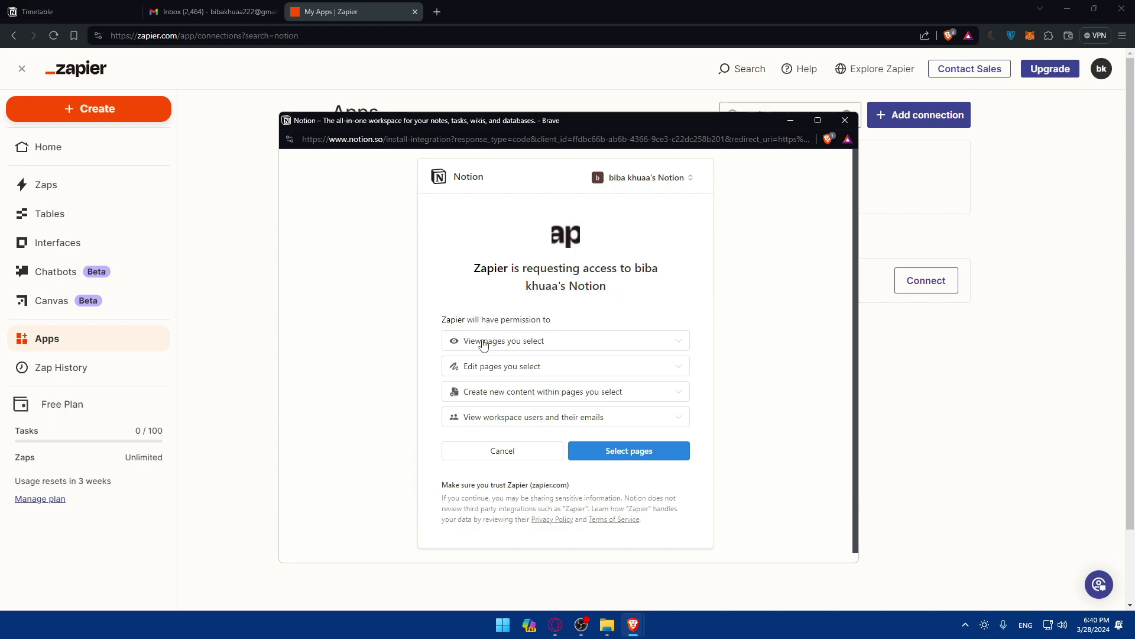
{"action": "left_click_drag", "start_coordinate": [465, 319], "coordinate": [603, 323]}
{"action": "left_click", "coordinate": [604, 340]}
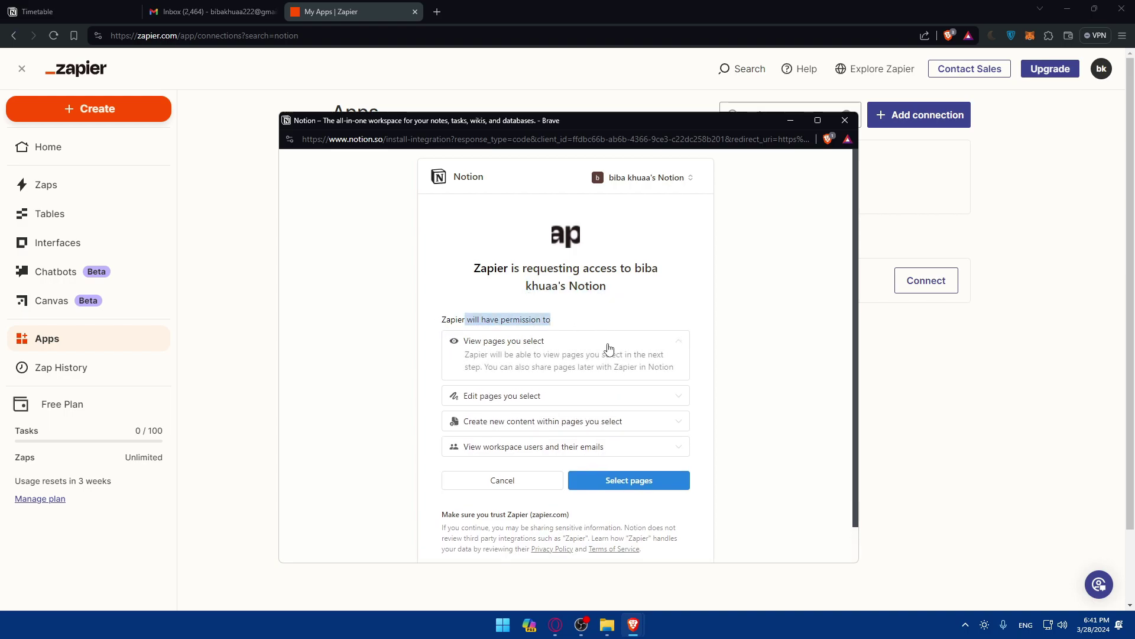
{"action": "left_click_drag", "start_coordinate": [460, 361], "coordinate": [685, 375]}
{"action": "left_click", "coordinate": [667, 347]}
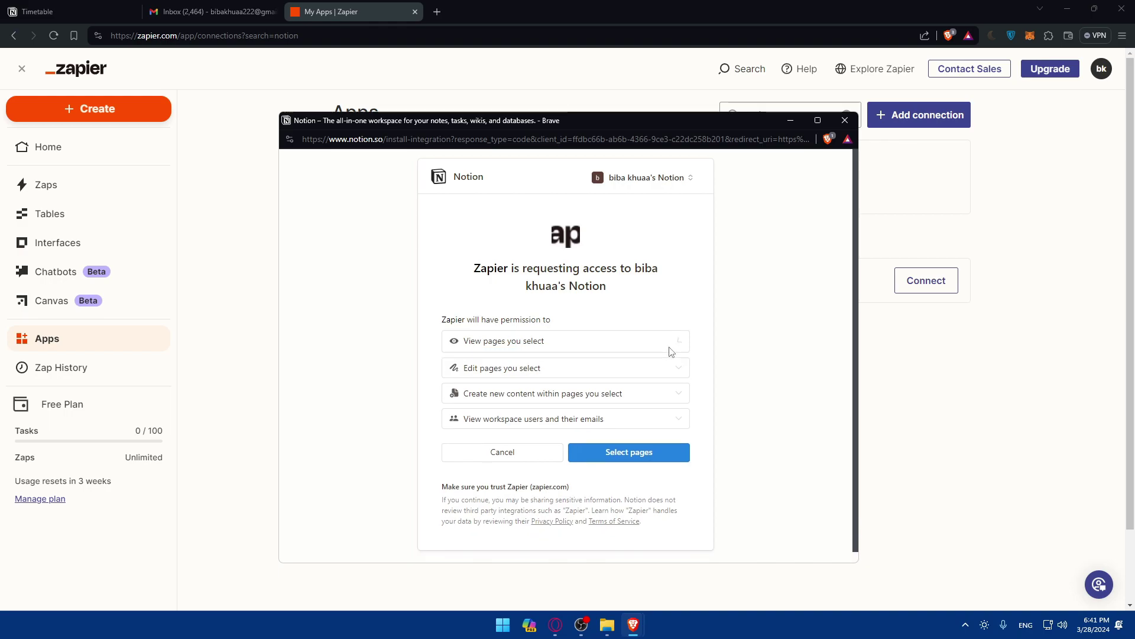
{"action": "left_click", "coordinate": [592, 367]}
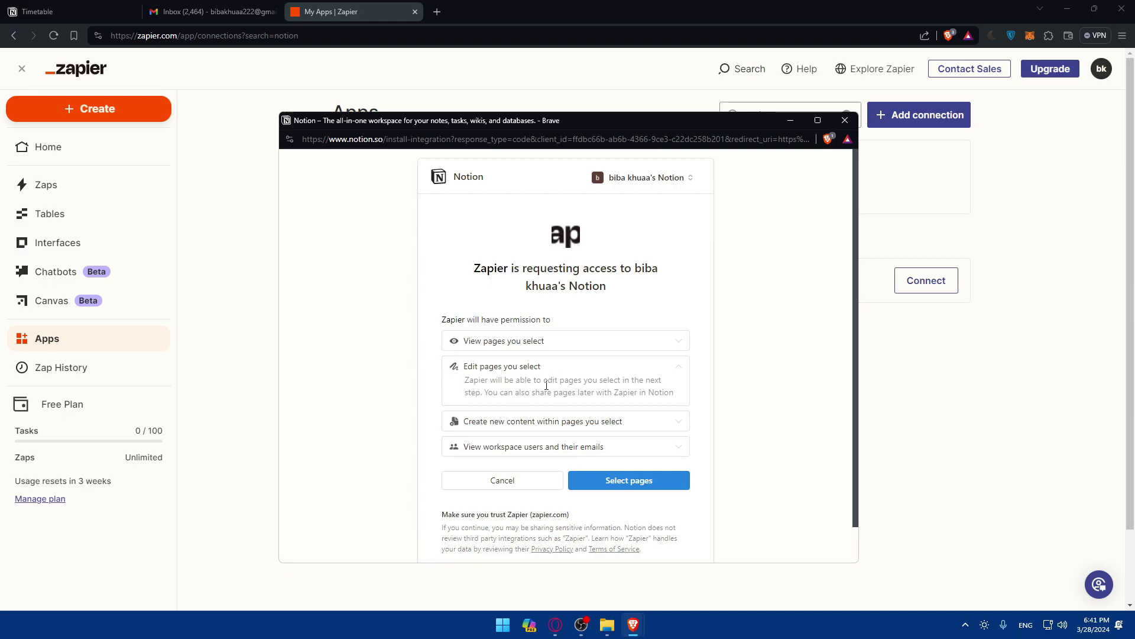
{"action": "left_click_drag", "start_coordinate": [486, 395], "coordinate": [677, 393]}
{"action": "left_click", "coordinate": [651, 367]}
{"action": "left_click", "coordinate": [564, 396]}
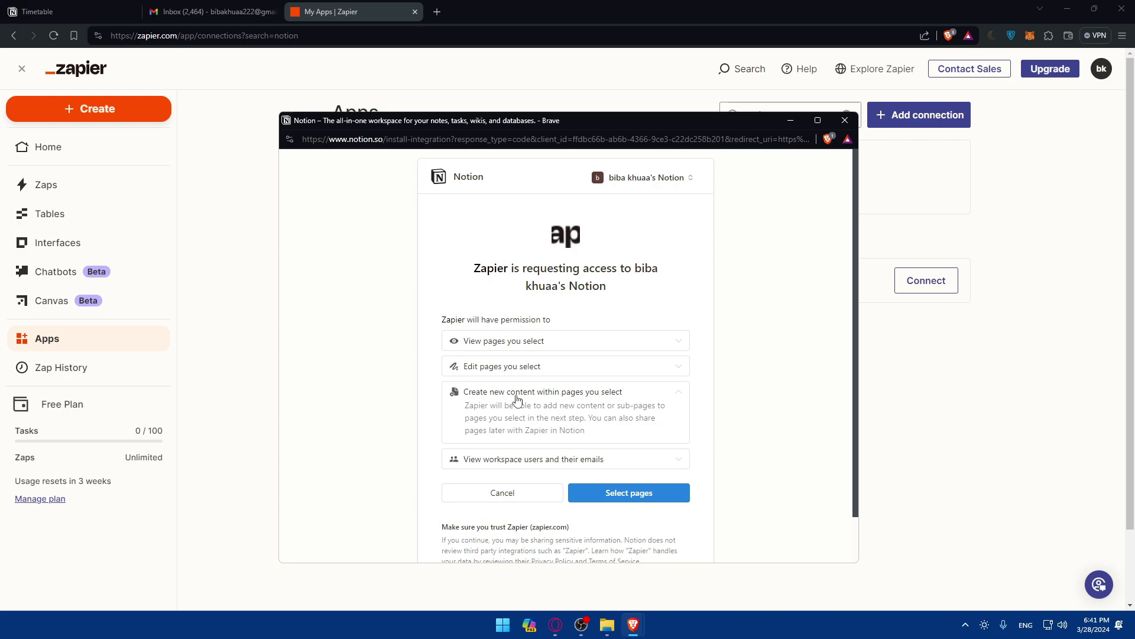
{"action": "left_click", "coordinate": [632, 393]}
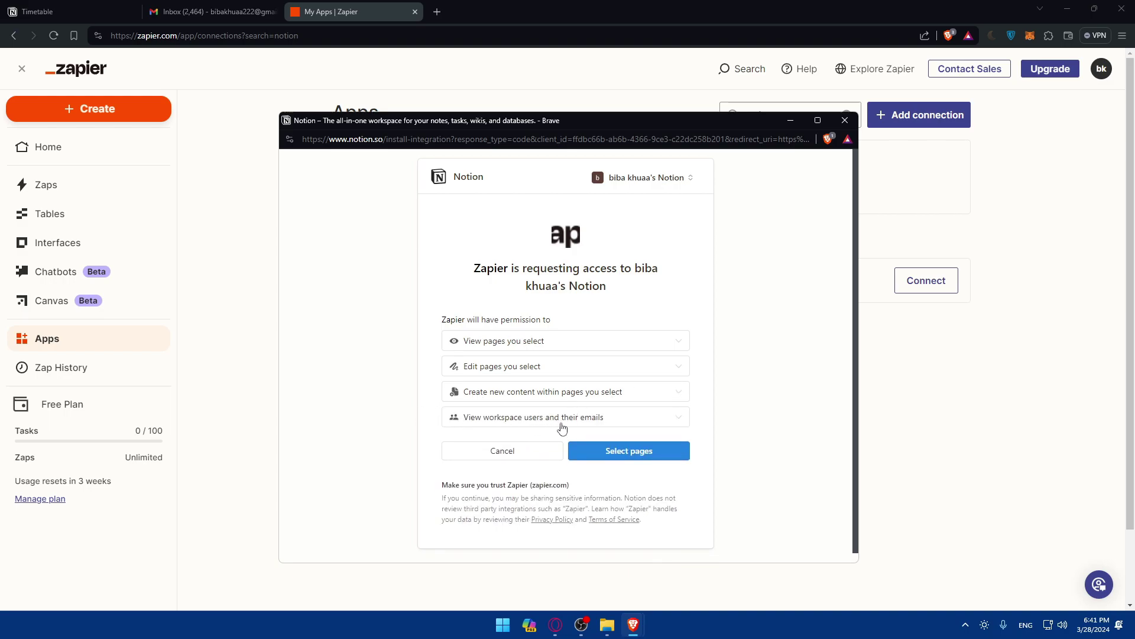
Step: Select every workspace page and allow Zapier access
{"action": "left_click", "coordinate": [600, 454]}
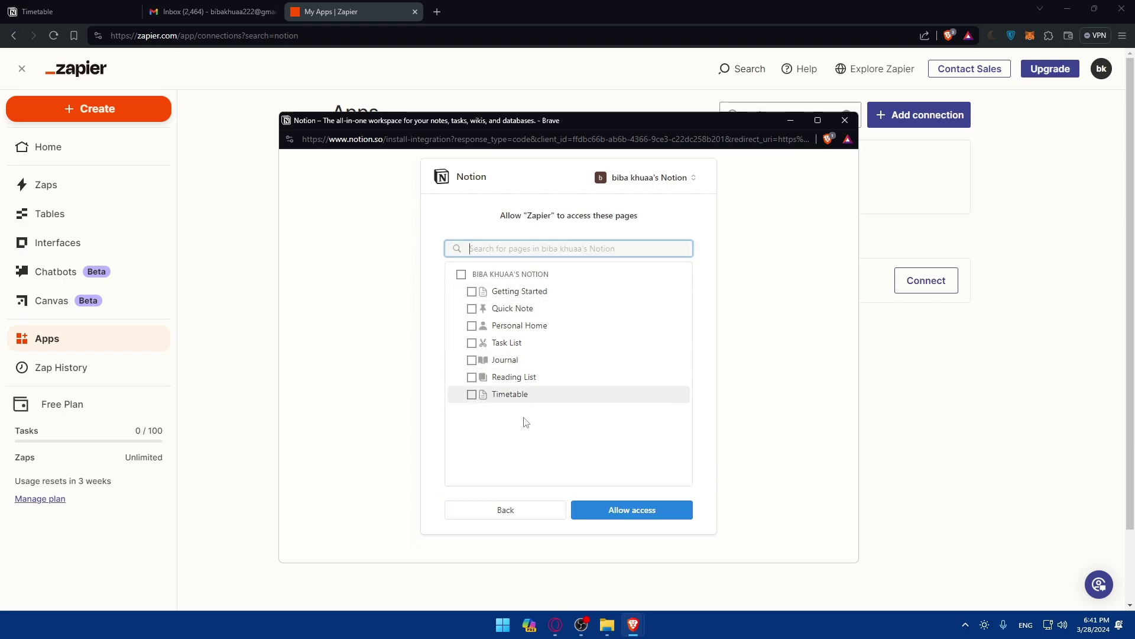
{"action": "left_click", "coordinate": [462, 274]}
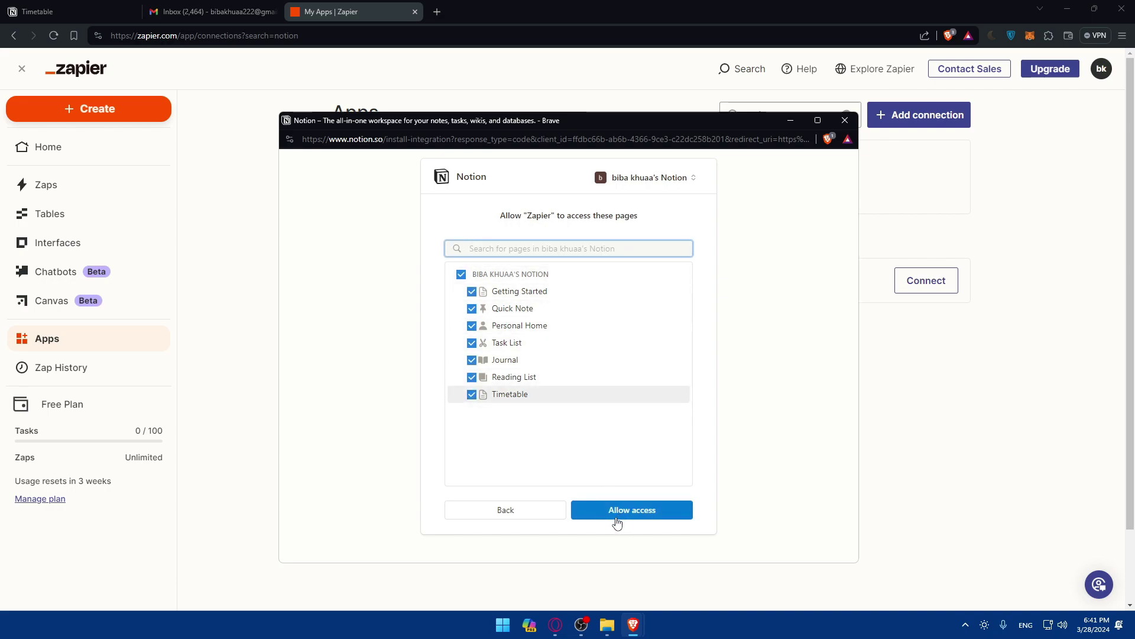
{"action": "left_click", "coordinate": [462, 274]}
{"action": "left_click", "coordinate": [471, 291]}
{"action": "left_click", "coordinate": [471, 309]}
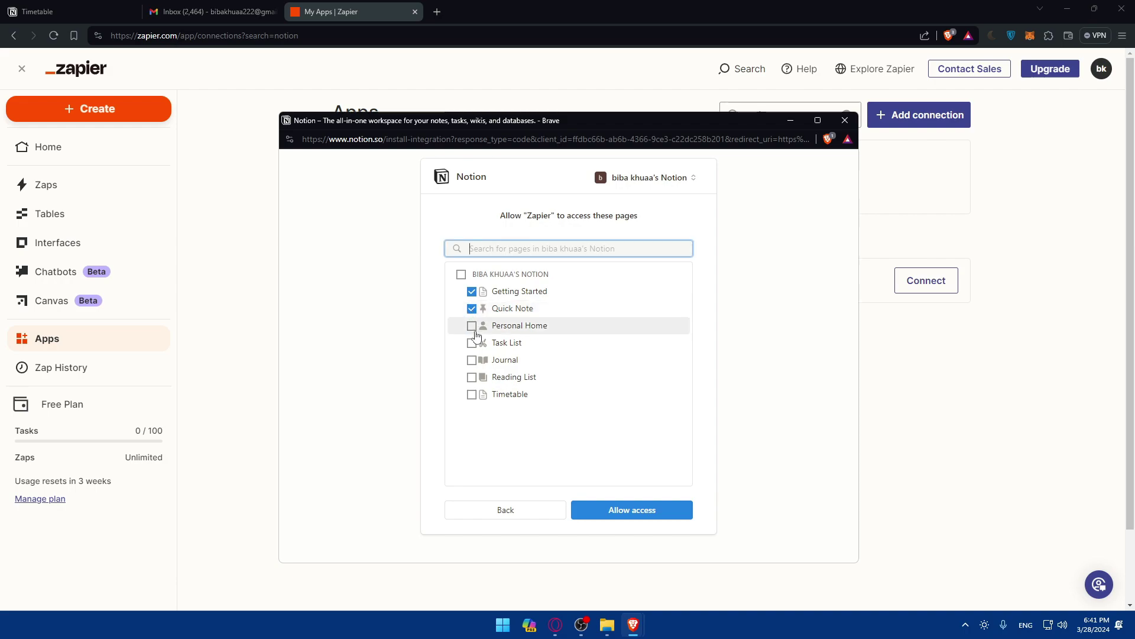
{"action": "left_click", "coordinate": [462, 274]}
{"action": "left_click", "coordinate": [632, 510]}
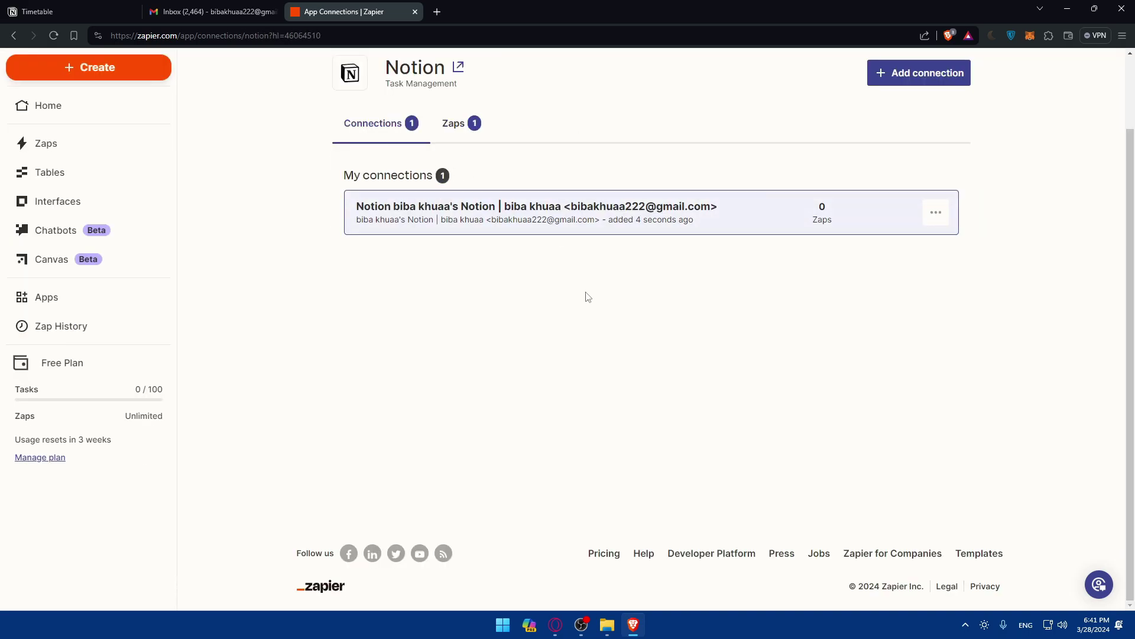
Step: Ask Zapier's home prompt to 'connect gmail to notion' and open the suggested Zap in the editor
{"action": "left_click", "coordinate": [99, 114]}
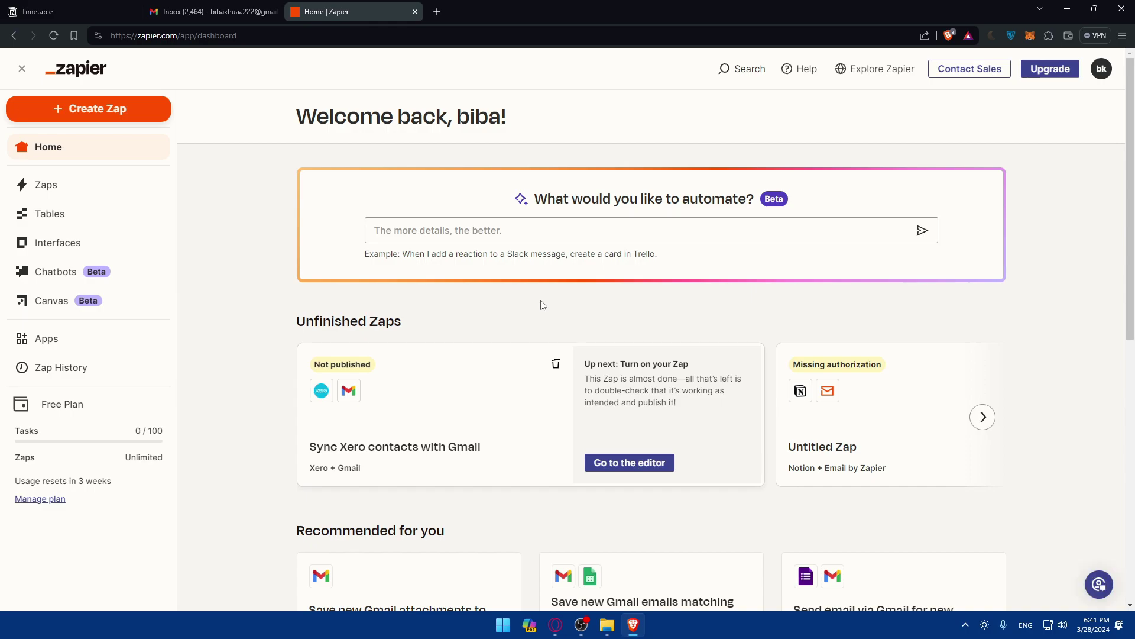
{"action": "left_click", "coordinate": [506, 242]}
{"action": "type", "text": "c"}
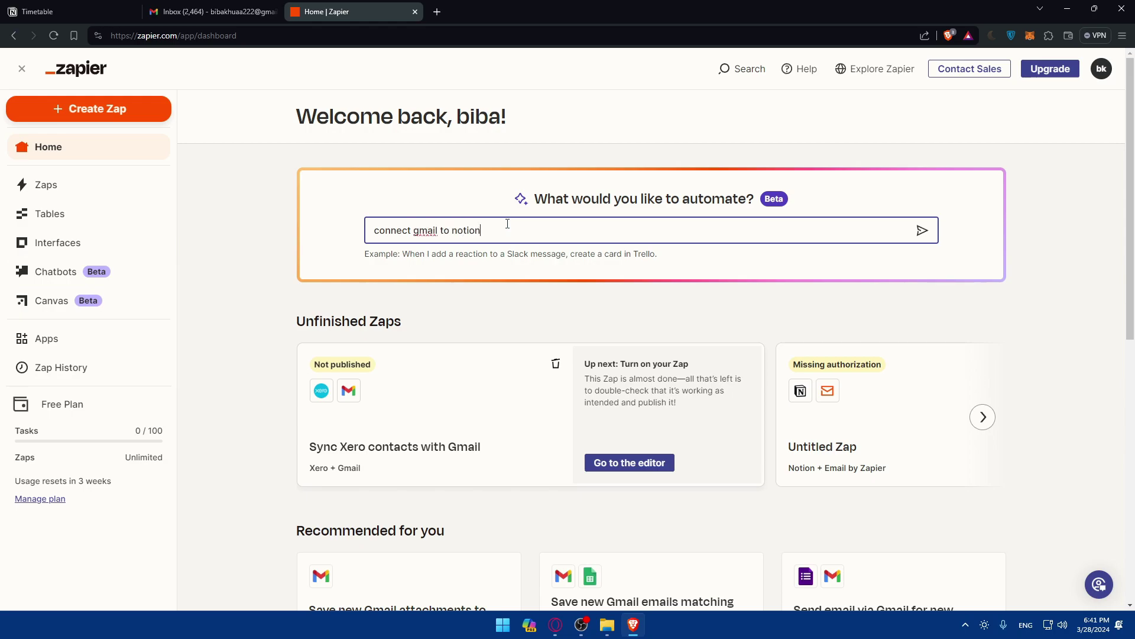
{"action": "type", "text": "onnect gmail to notion"}
{"action": "key", "text": "Return"}
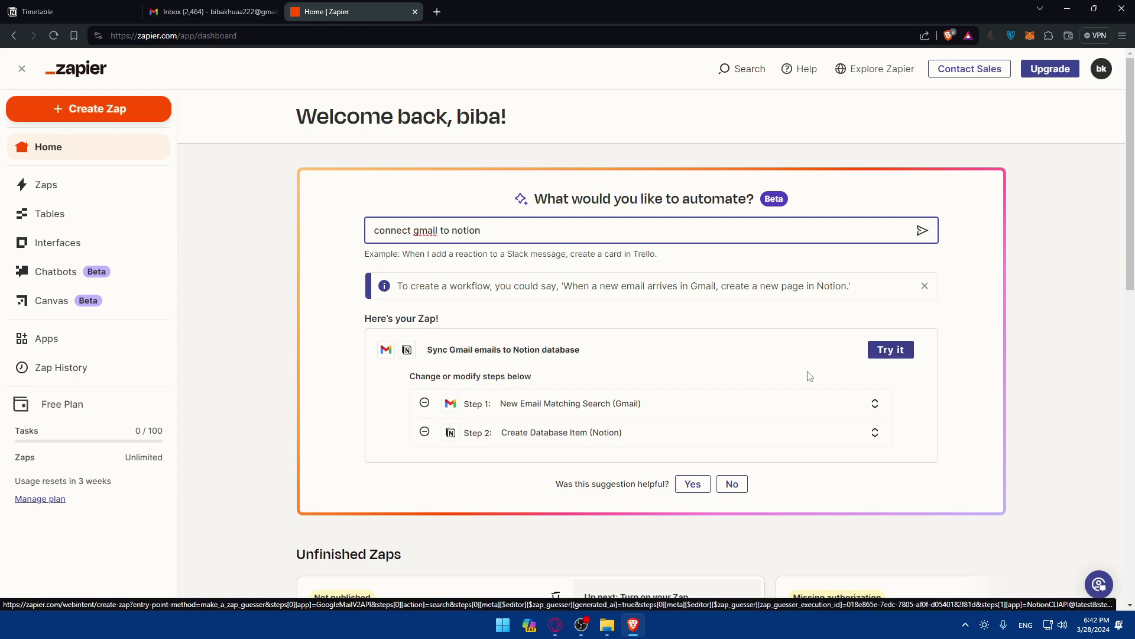
{"action": "left_click", "coordinate": [900, 355]}
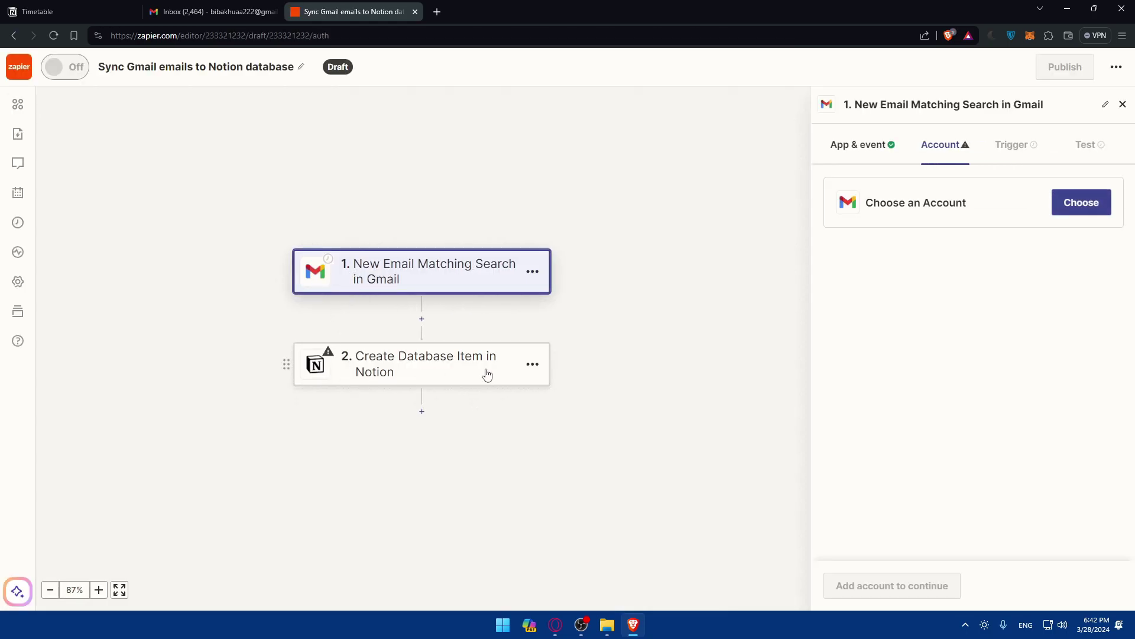
Step: Fit the workflow to the view and bring up the Gmail trigger's event list
{"action": "left_click", "coordinate": [458, 354]}
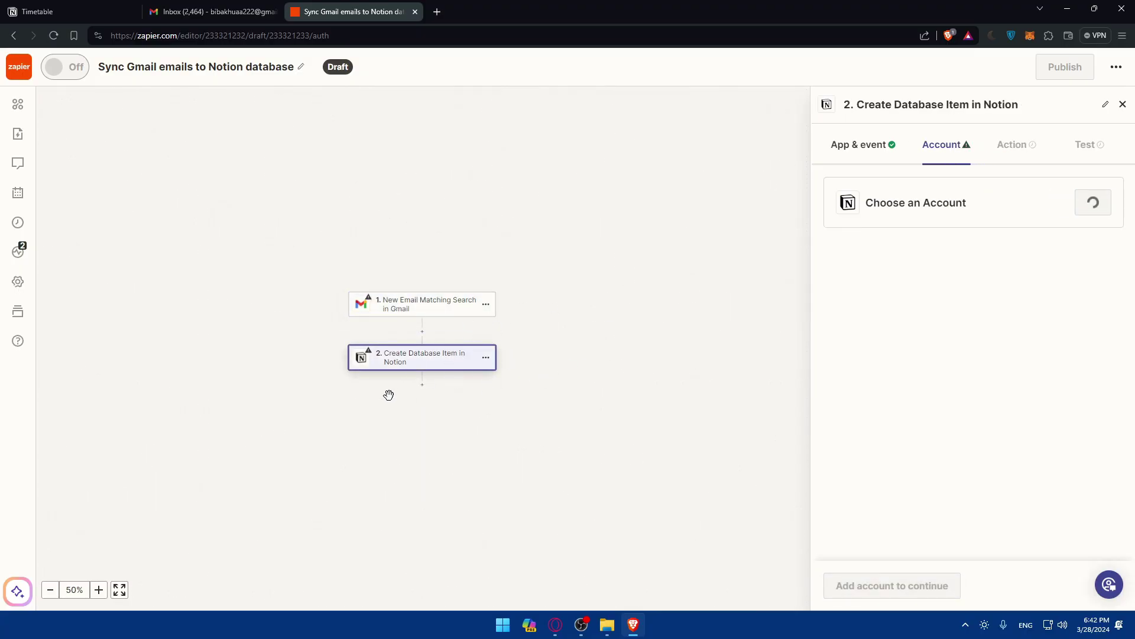
{"action": "left_click", "coordinate": [98, 590]}
{"action": "left_click", "coordinate": [119, 590]}
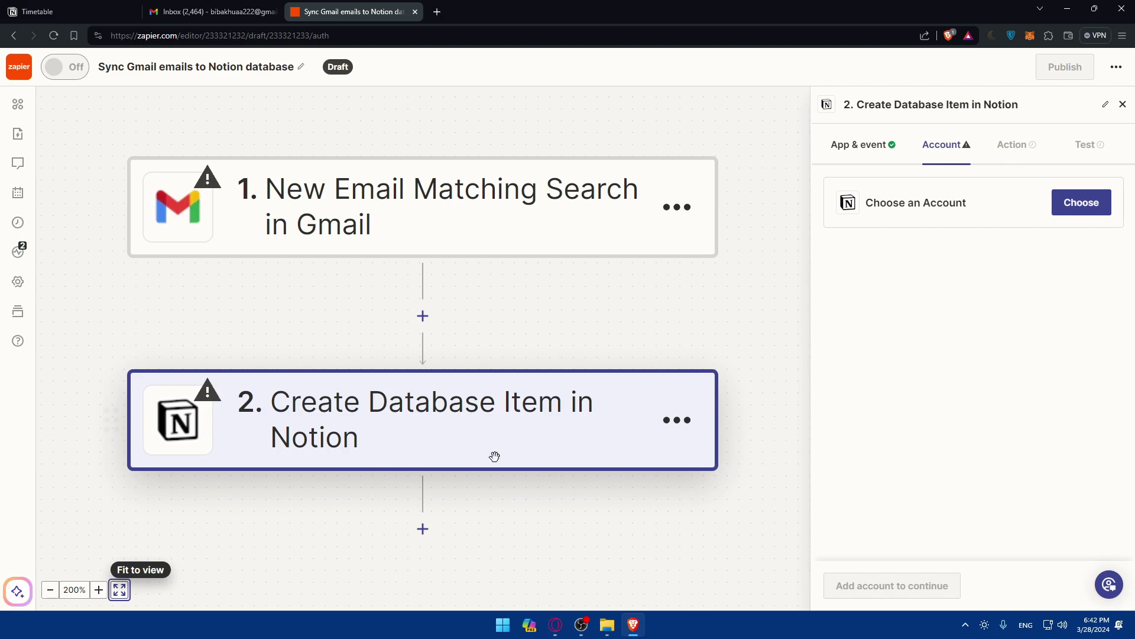
{"action": "left_click", "coordinate": [410, 204]}
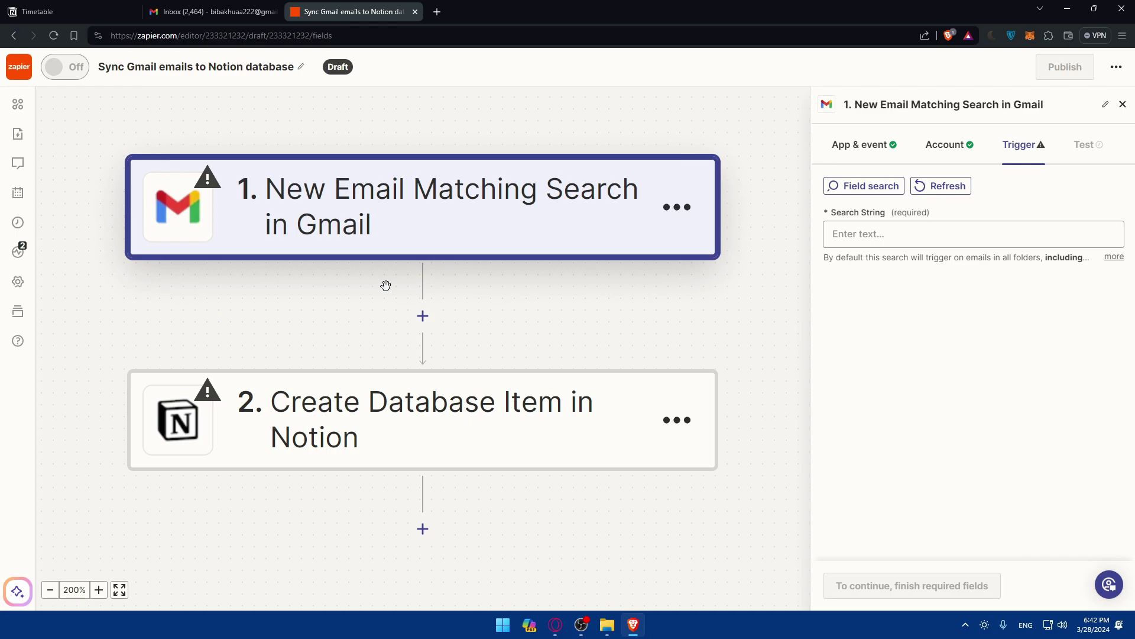
{"action": "left_click", "coordinate": [864, 145]}
{"action": "left_click", "coordinate": [902, 254]}
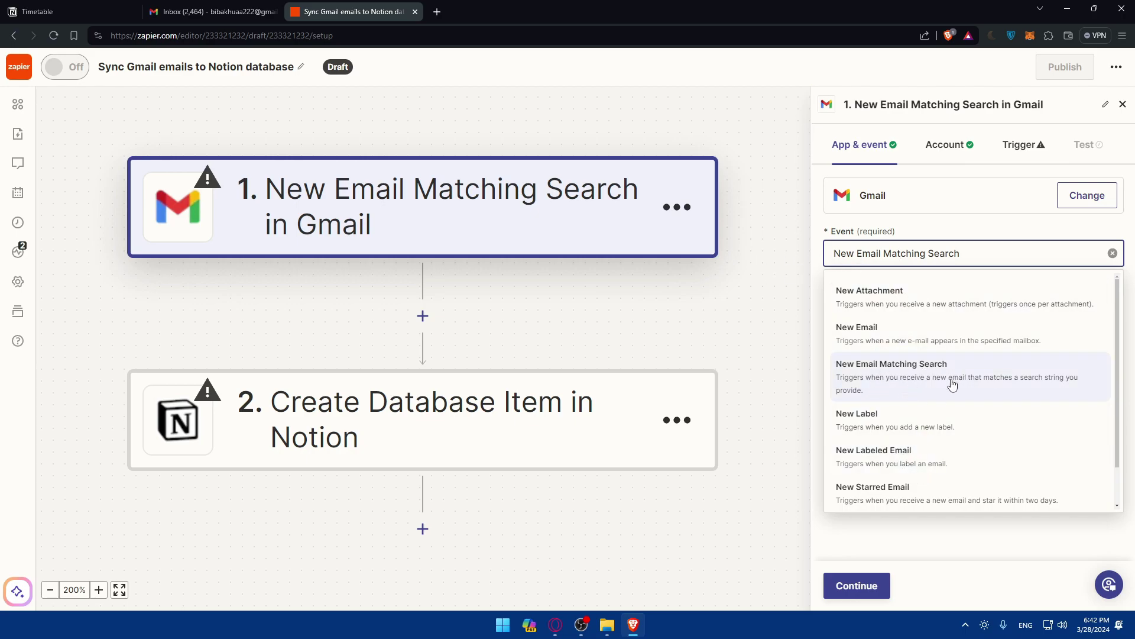
Step: Check the search-string field, then set the Gmail trigger event to New Email
{"action": "left_click", "coordinate": [1009, 145]}
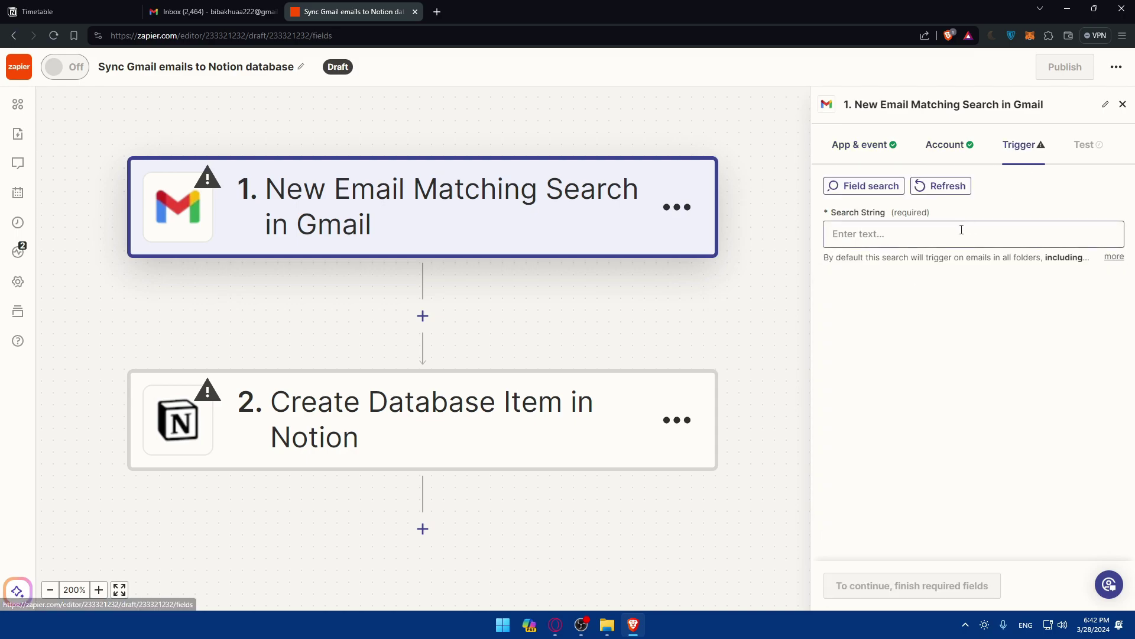
{"action": "left_click", "coordinate": [916, 231]}
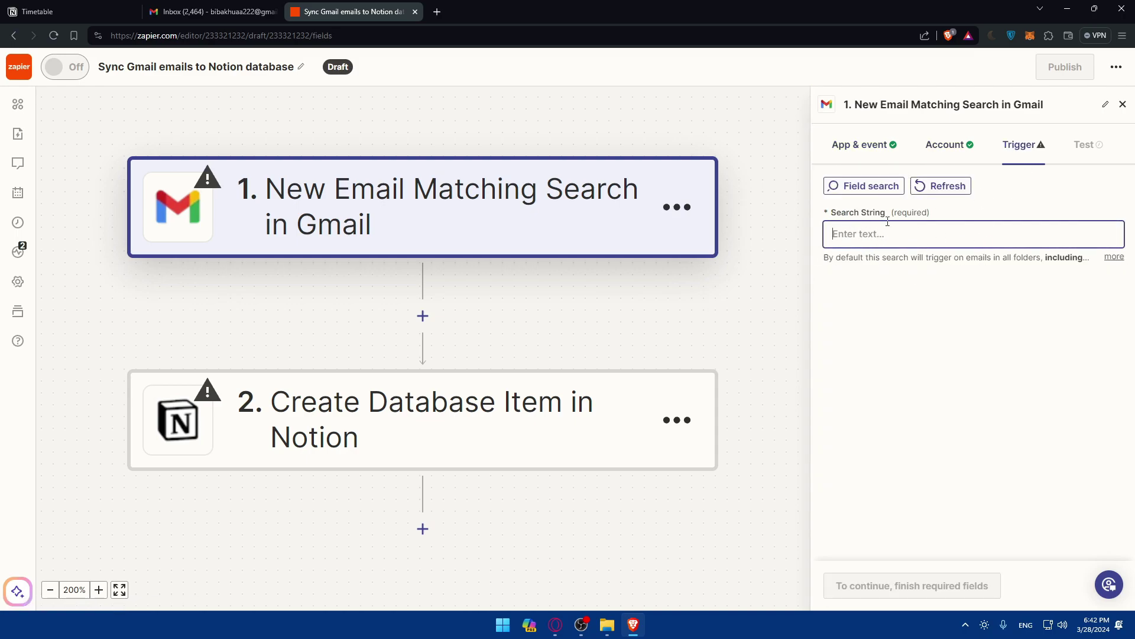
{"action": "left_click", "coordinate": [887, 155]}
{"action": "left_click", "coordinate": [895, 249]}
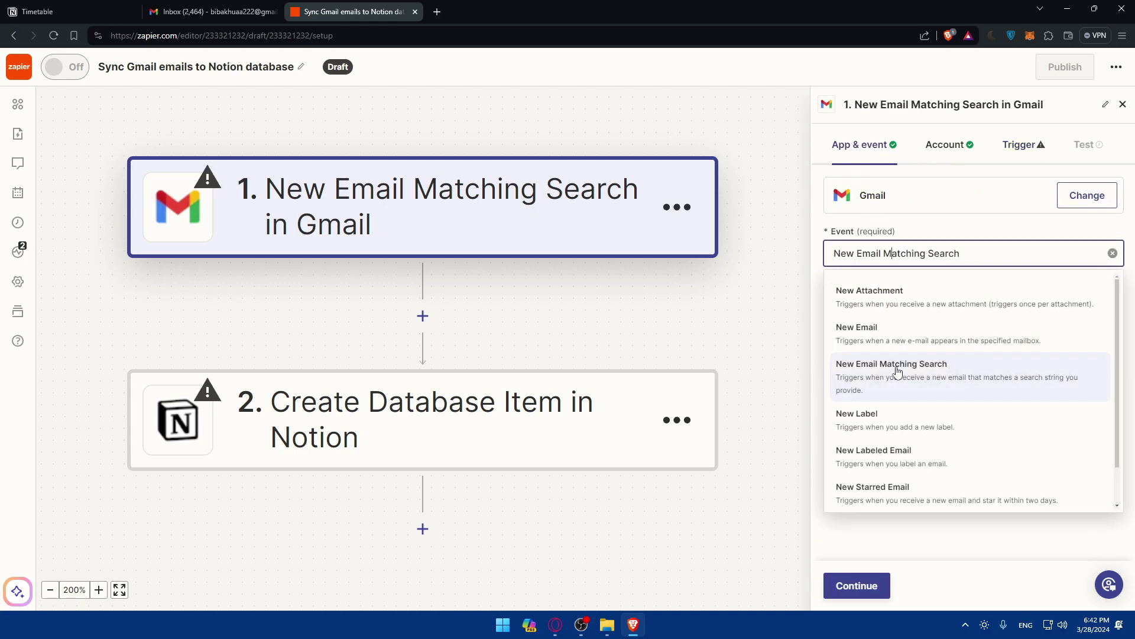
{"action": "left_click", "coordinate": [888, 334]}
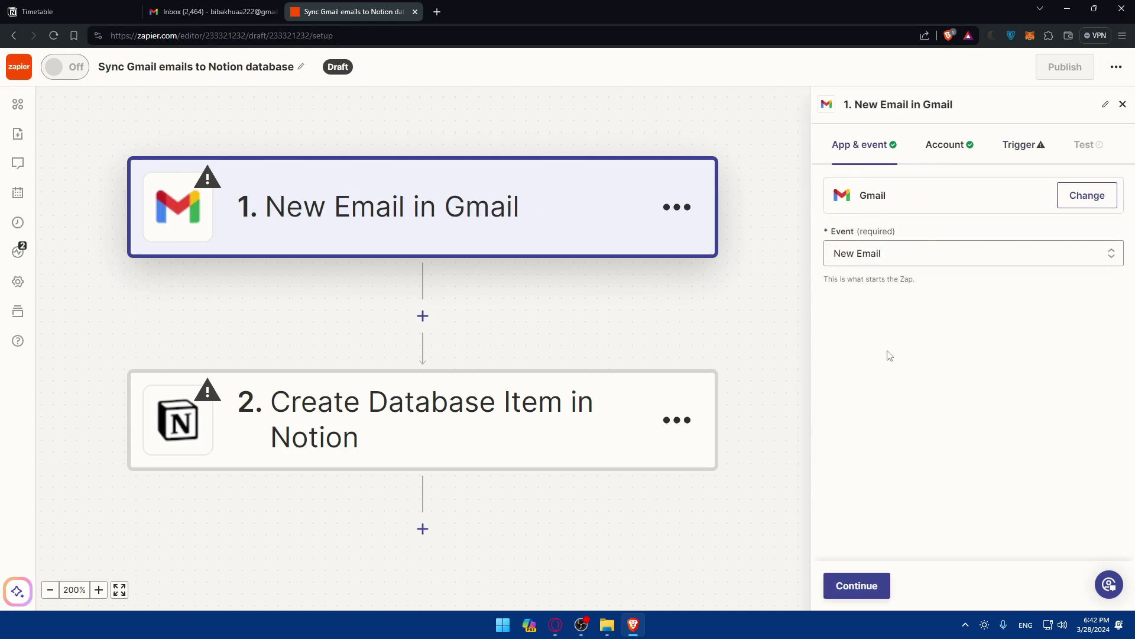
Step: Choose the CHAT label in the New Email trigger's Label/Mailbox setting
{"action": "left_click", "coordinate": [1034, 157]}
{"action": "left_click", "coordinate": [835, 242]}
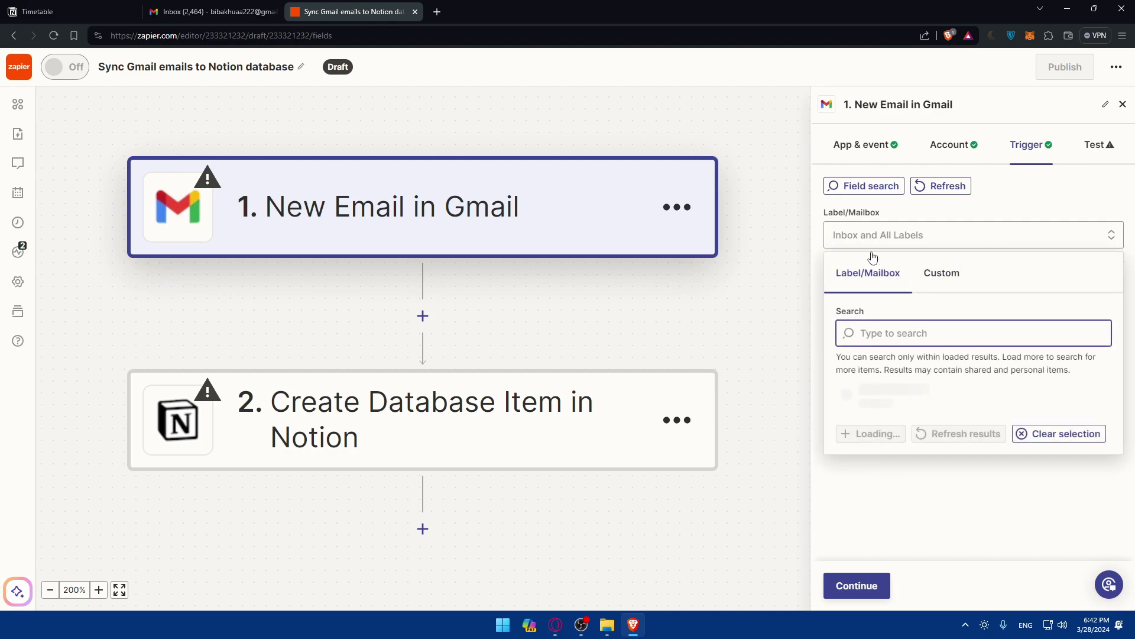
{"action": "left_click", "coordinate": [1048, 185]}
{"action": "left_click", "coordinate": [1091, 160]}
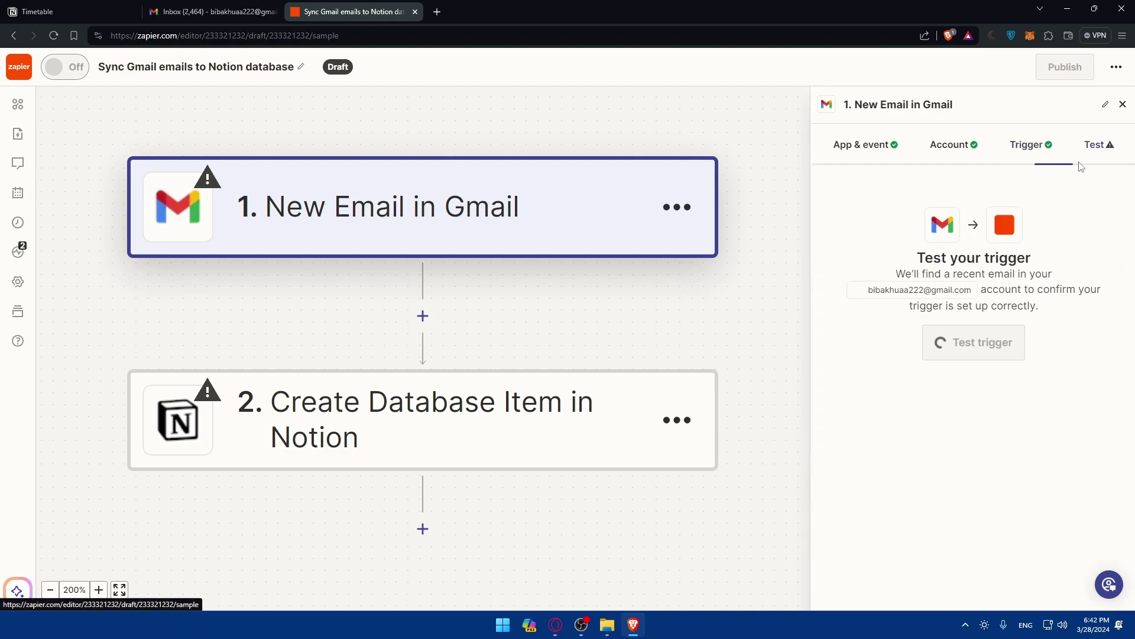
{"action": "left_click", "coordinate": [1035, 148]}
{"action": "left_click", "coordinate": [891, 237]}
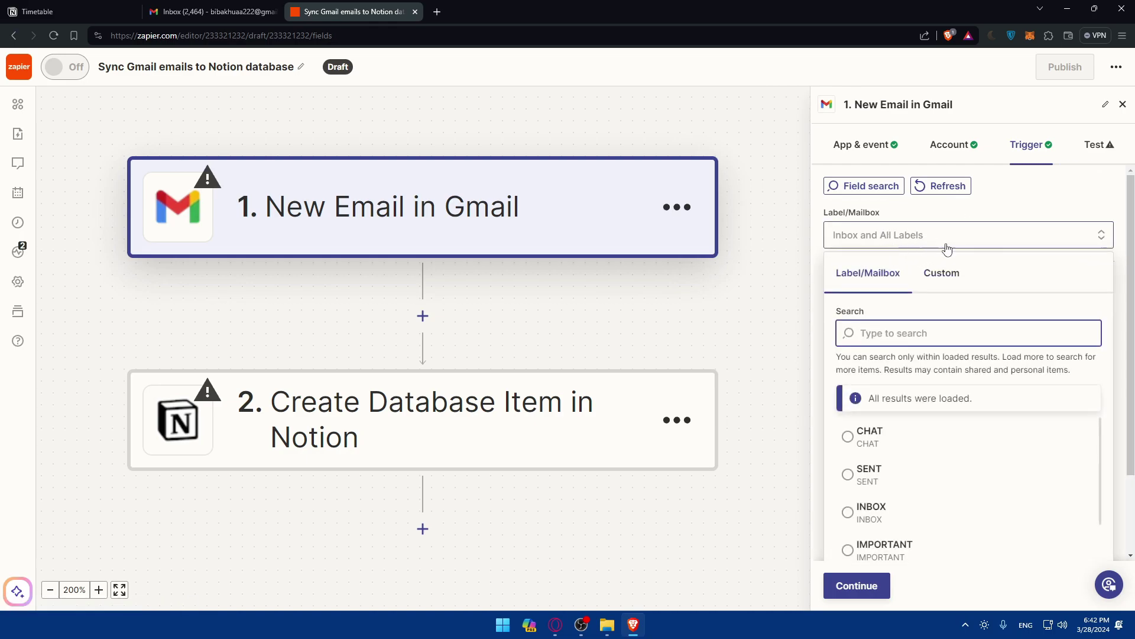
{"action": "scroll", "coordinate": [941, 374], "scroll_direction": "down", "scroll_amount": 2}
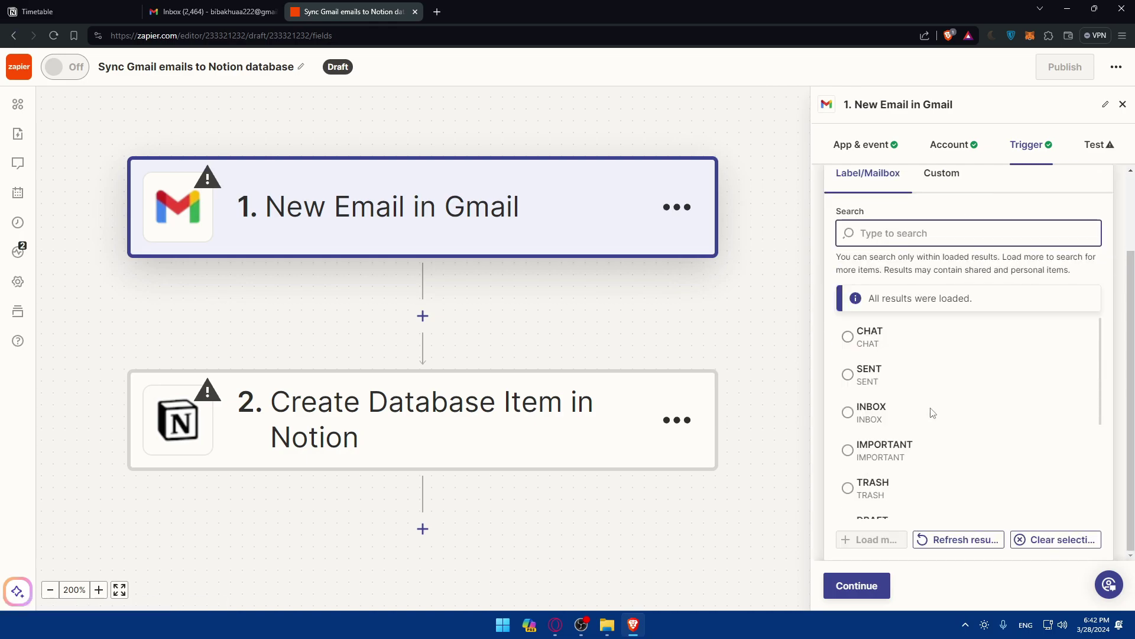
{"action": "left_click", "coordinate": [958, 337]}
Step: Change the Gmail trigger event to New Attachment
{"action": "left_click", "coordinate": [868, 148]}
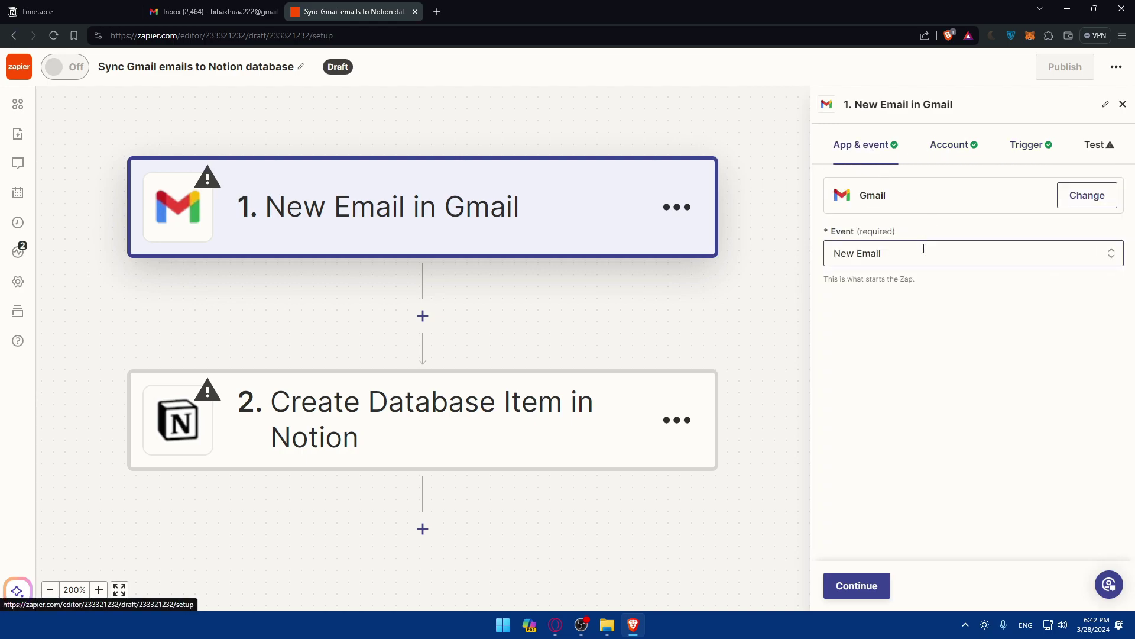
{"action": "left_click", "coordinate": [925, 248]}
{"action": "scroll", "coordinate": [982, 466], "scroll_direction": "down", "scroll_amount": 1}
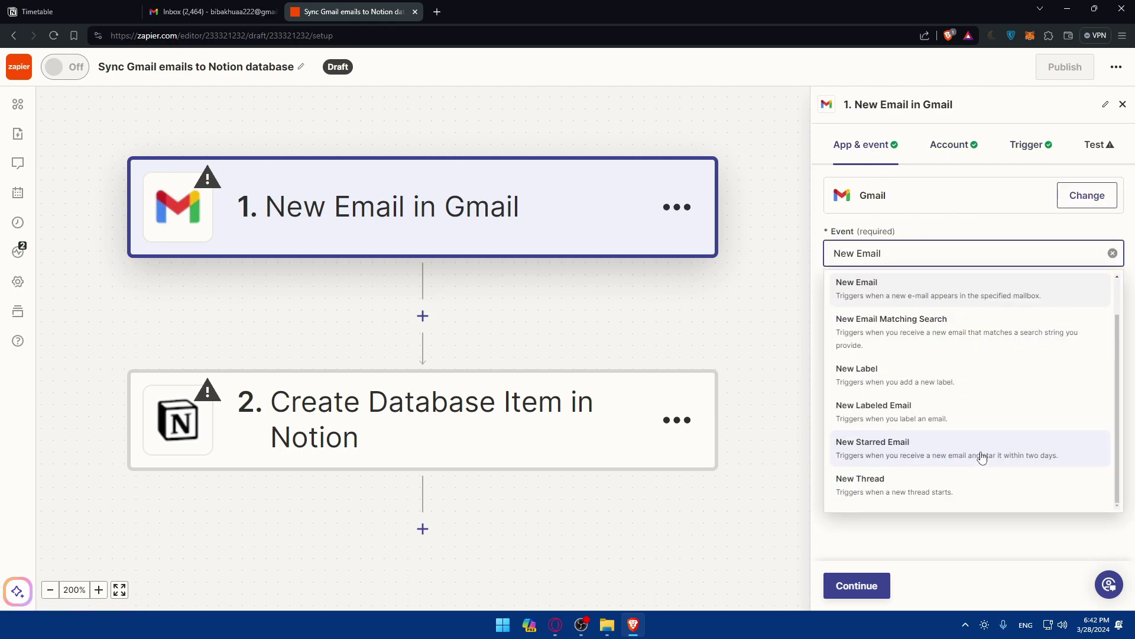
{"action": "scroll", "coordinate": [950, 487], "scroll_direction": "up", "scroll_amount": 1}
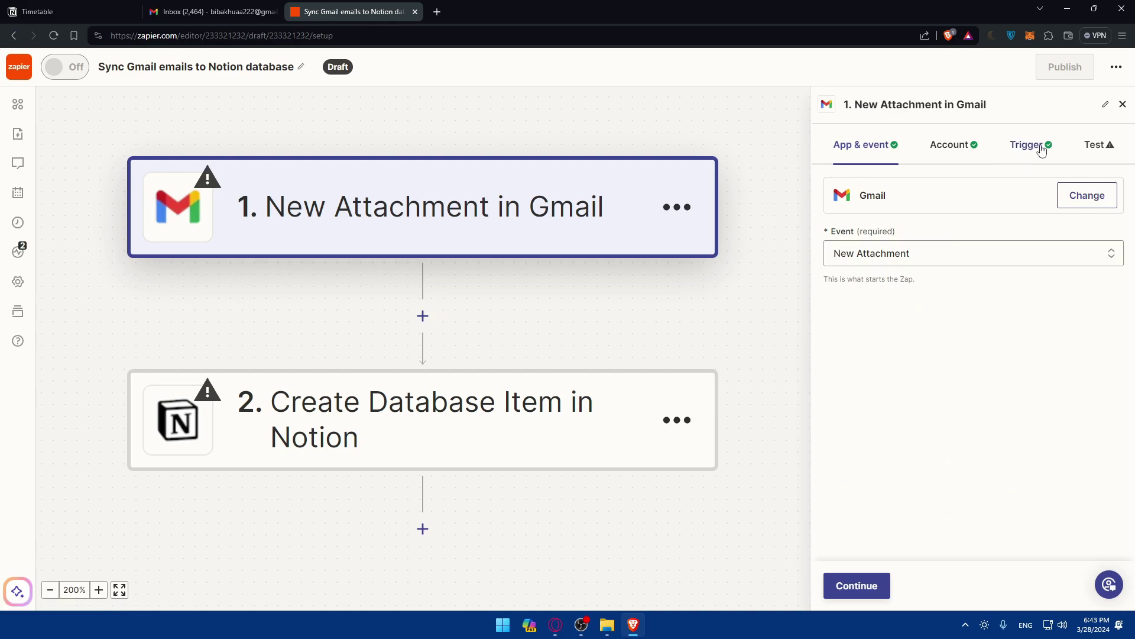
Step: Compare the app and event settings of the Notion and Gmail steps
{"action": "left_click", "coordinate": [482, 394]}
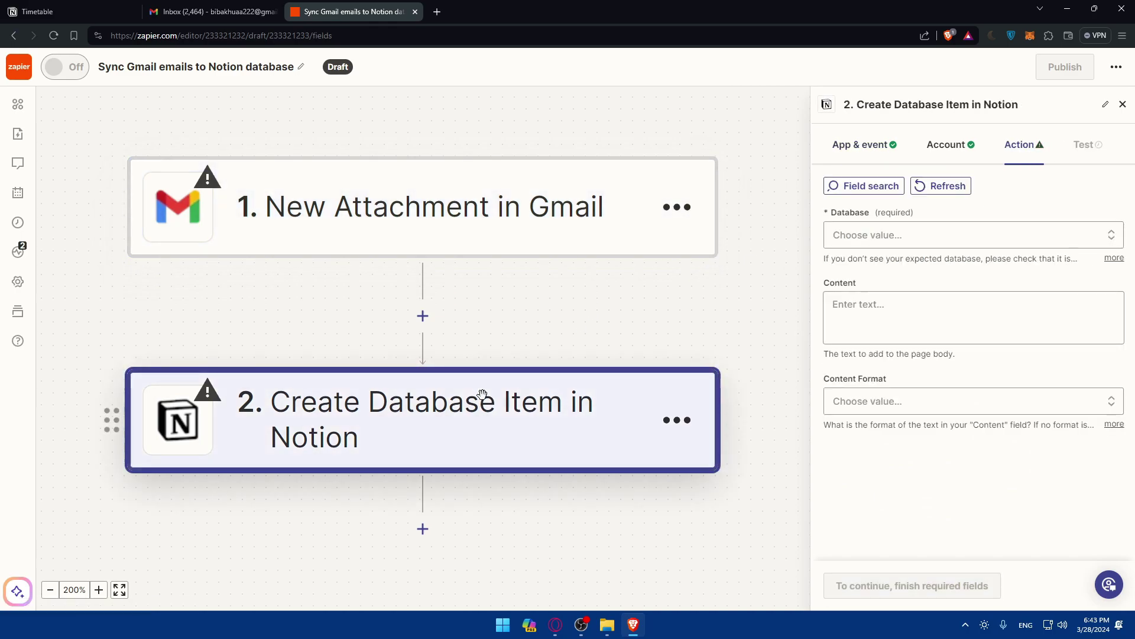
{"action": "left_click", "coordinate": [851, 146]}
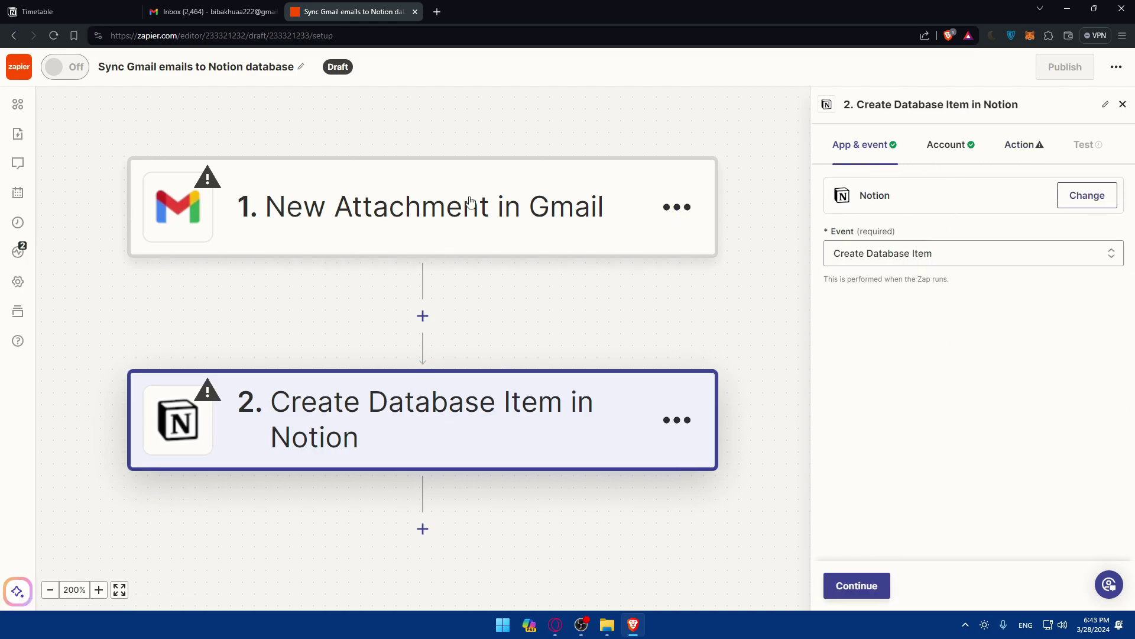
{"action": "left_click", "coordinate": [515, 221]}
{"action": "left_click", "coordinate": [884, 155]}
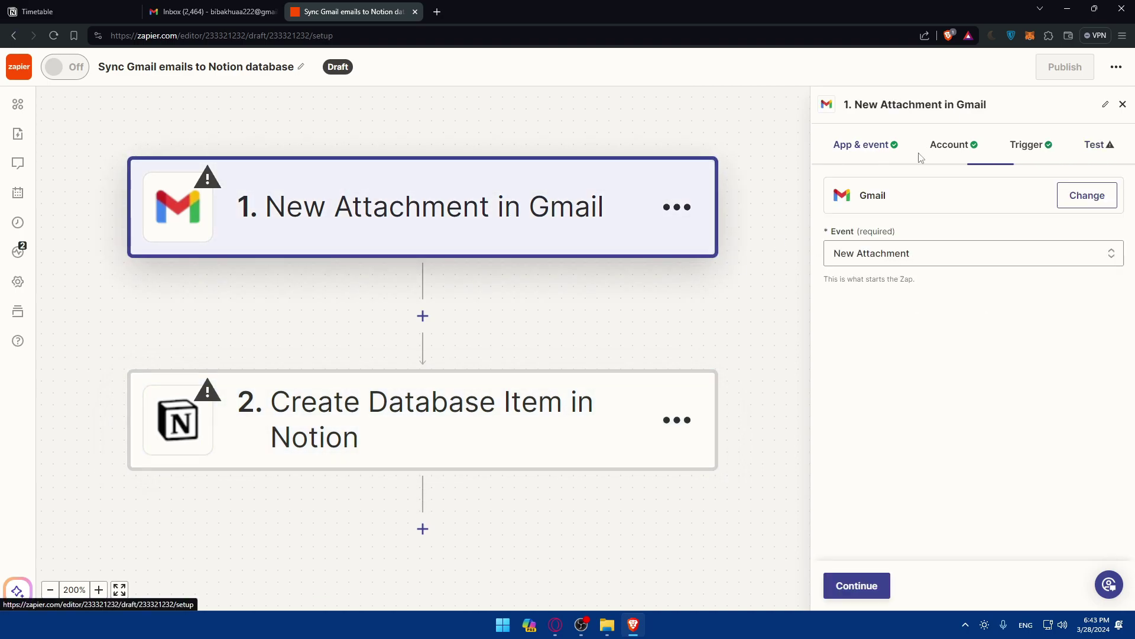
Step: Browse the Notion action events, keep Create Database Item, and close the Custom Actions page
{"action": "left_click", "coordinate": [437, 406]}
{"action": "left_click", "coordinate": [862, 145]}
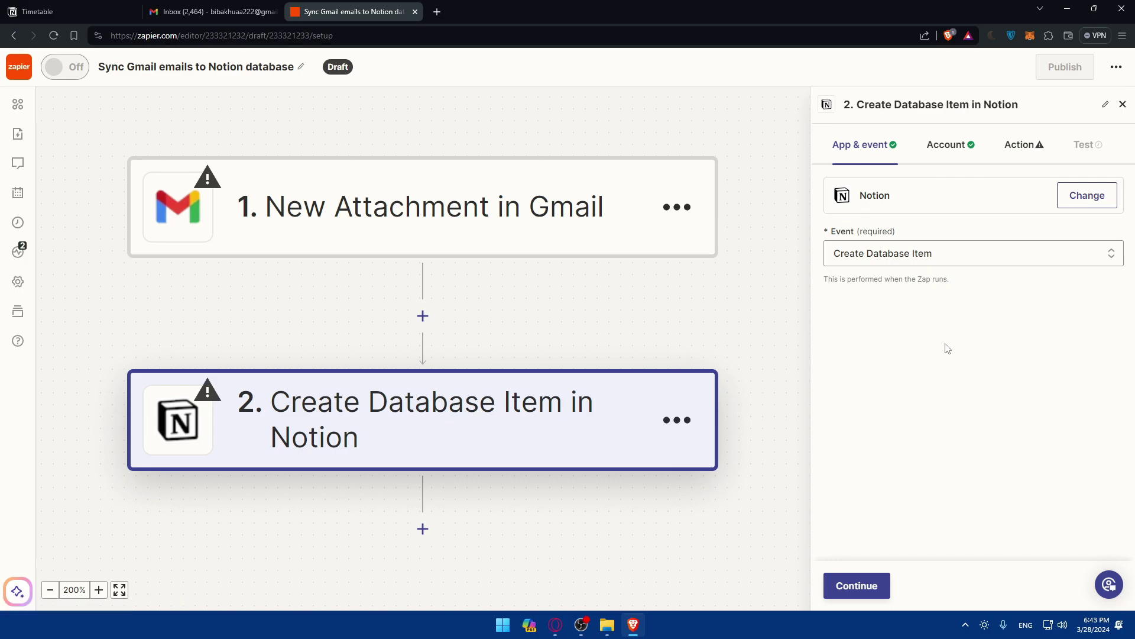
{"action": "left_click", "coordinate": [917, 253]}
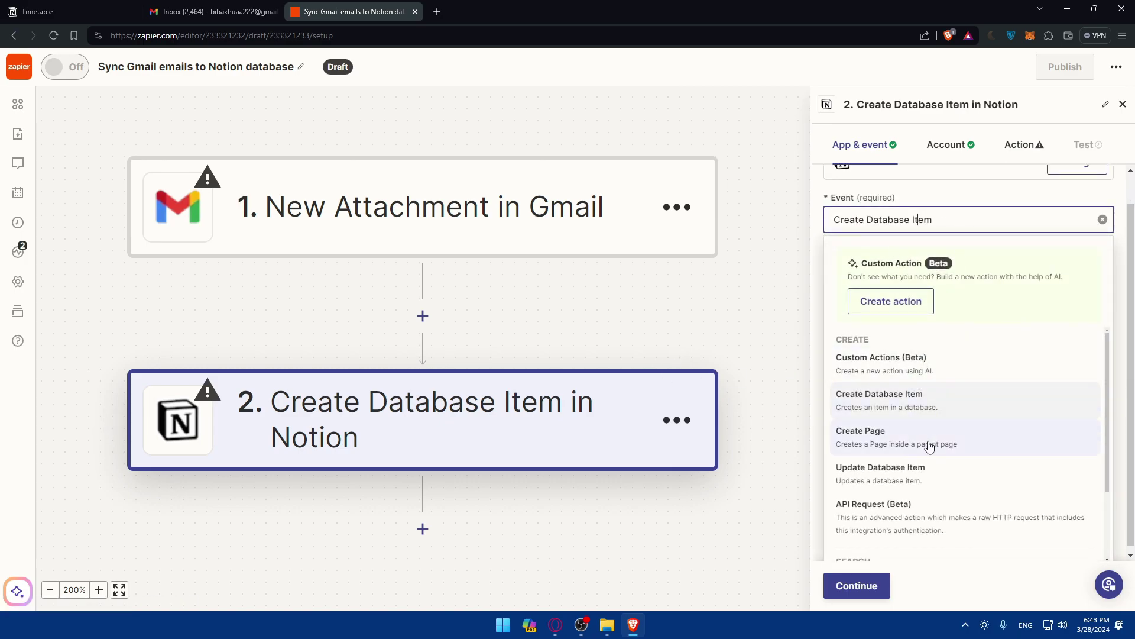
{"action": "scroll", "coordinate": [956, 417], "scroll_direction": "down", "scroll_amount": 2}
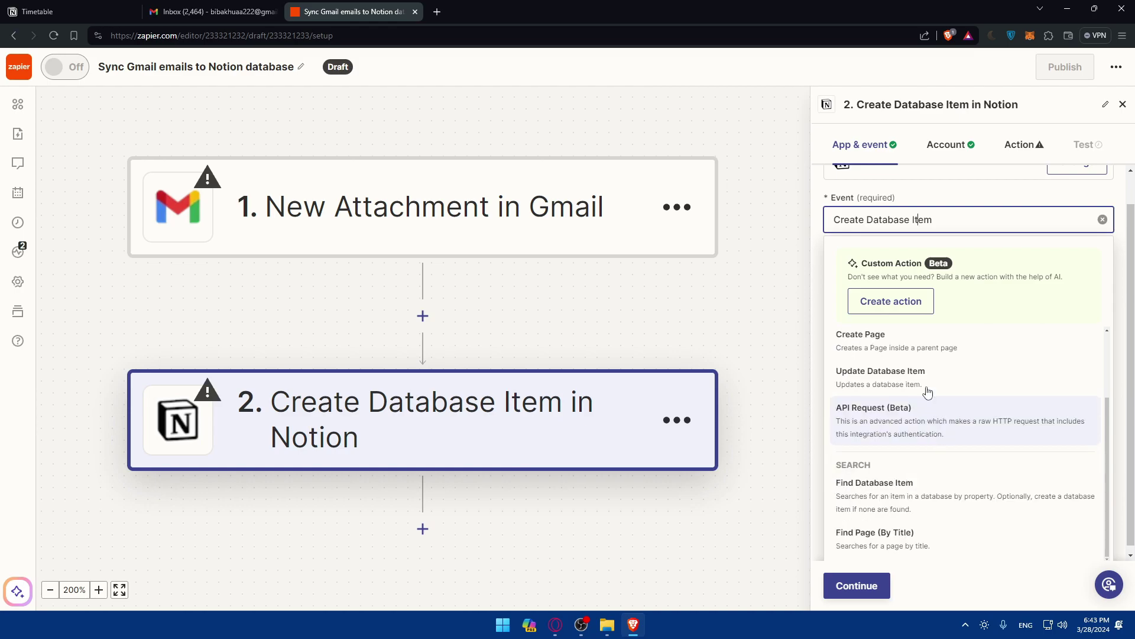
{"action": "scroll", "coordinate": [958, 402], "scroll_direction": "up", "scroll_amount": 3}
{"action": "scroll", "coordinate": [926, 486], "scroll_direction": "down", "scroll_amount": 2}
{"action": "scroll", "coordinate": [926, 473], "scroll_direction": "up", "scroll_amount": 2}
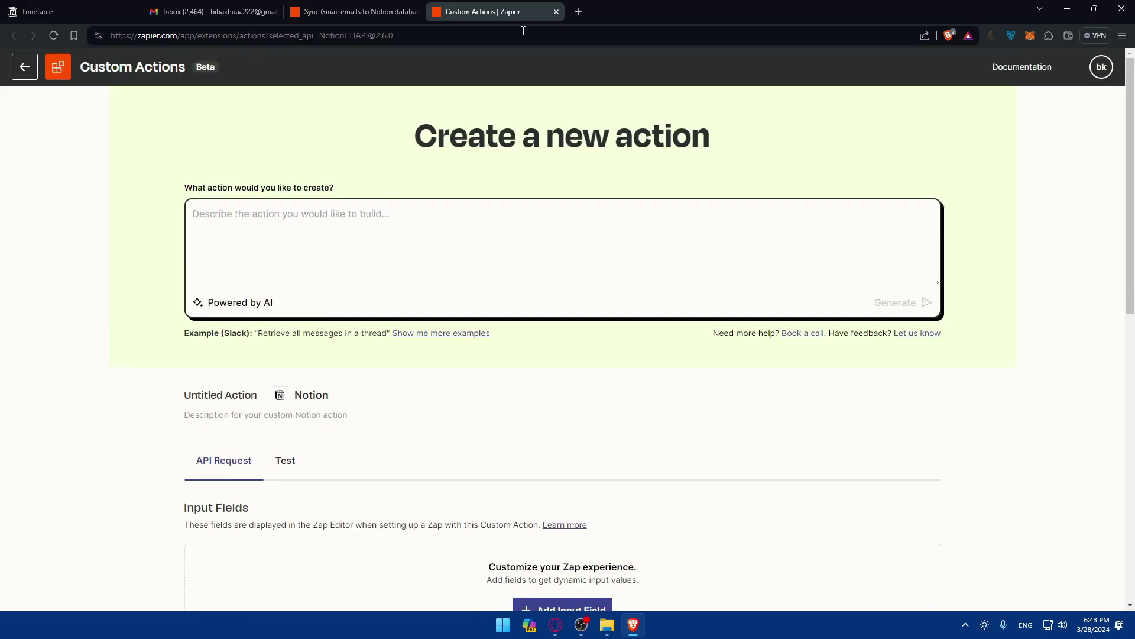
{"action": "left_click", "coordinate": [556, 12]}
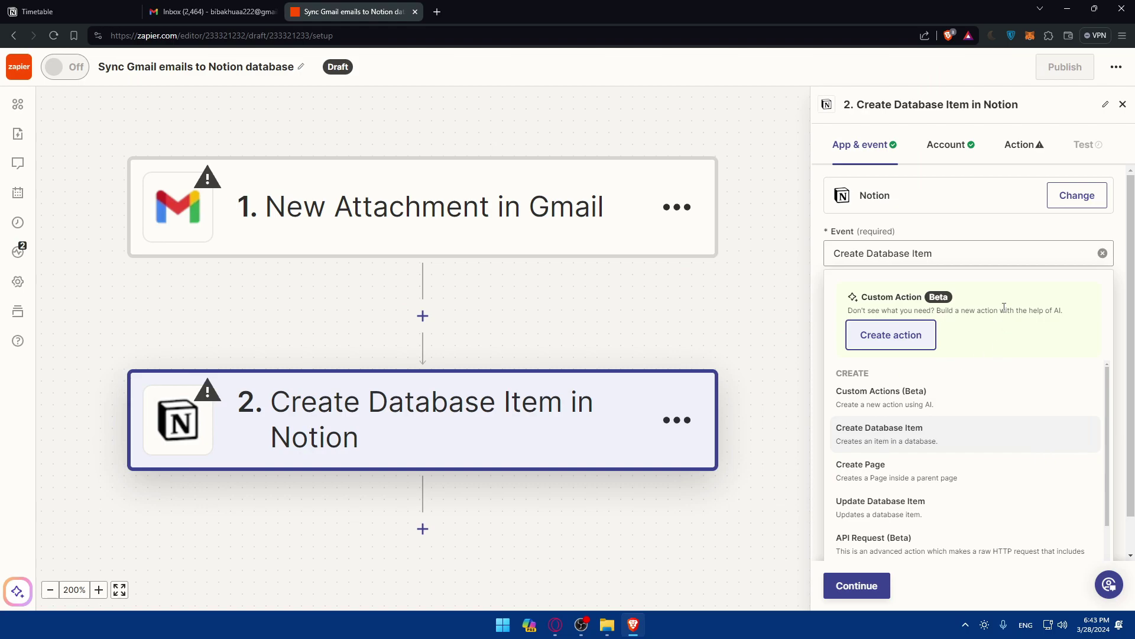
{"action": "left_click", "coordinate": [1014, 147]}
Step: Select Journal as the Notion action's database
{"action": "left_click", "coordinate": [864, 145]}
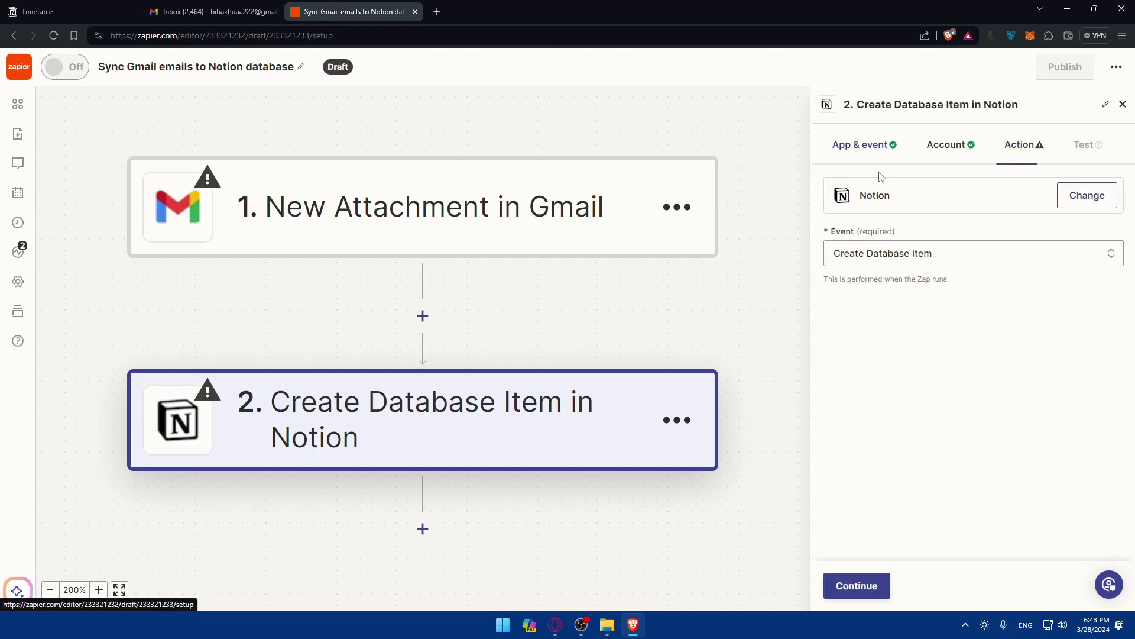
{"action": "left_click", "coordinate": [1021, 144]}
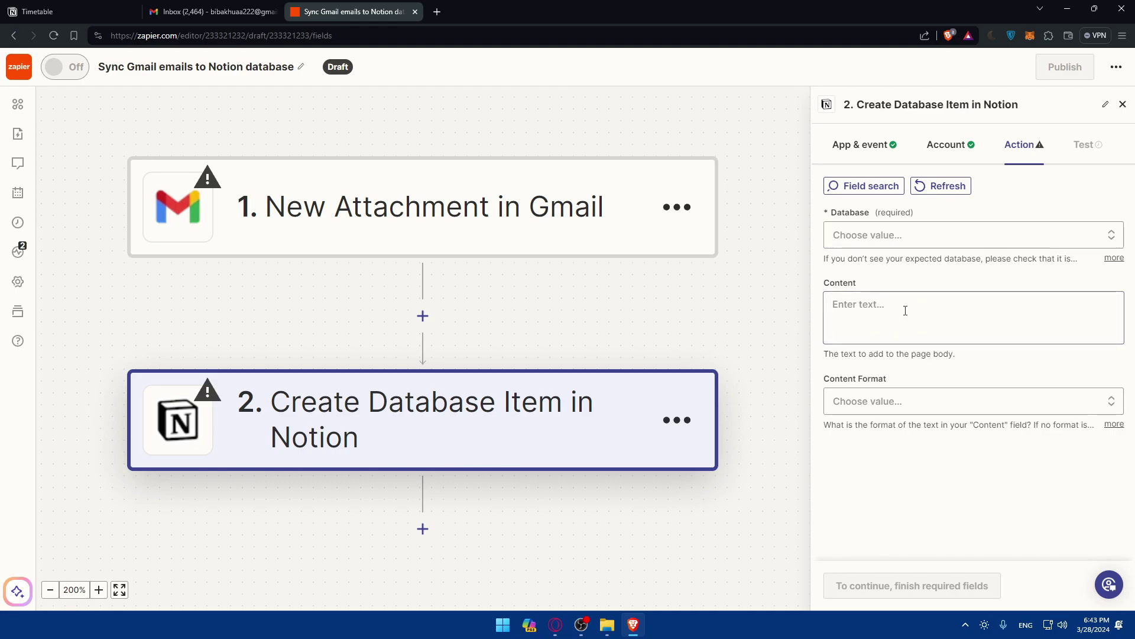
{"action": "left_click", "coordinate": [860, 145]}
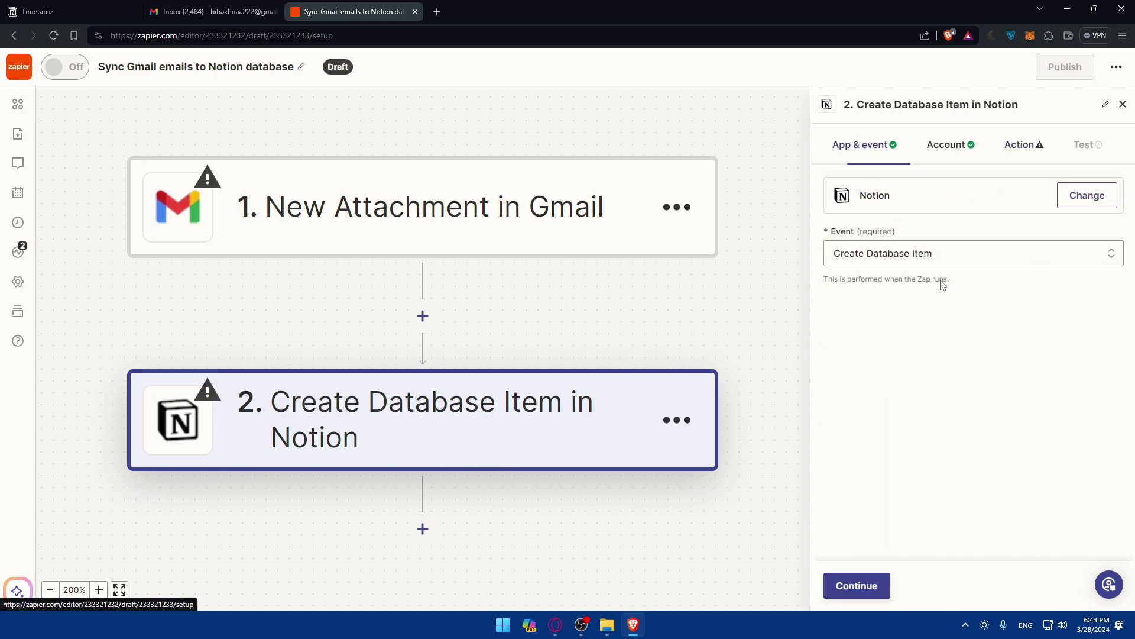
{"action": "left_click", "coordinate": [1018, 144]}
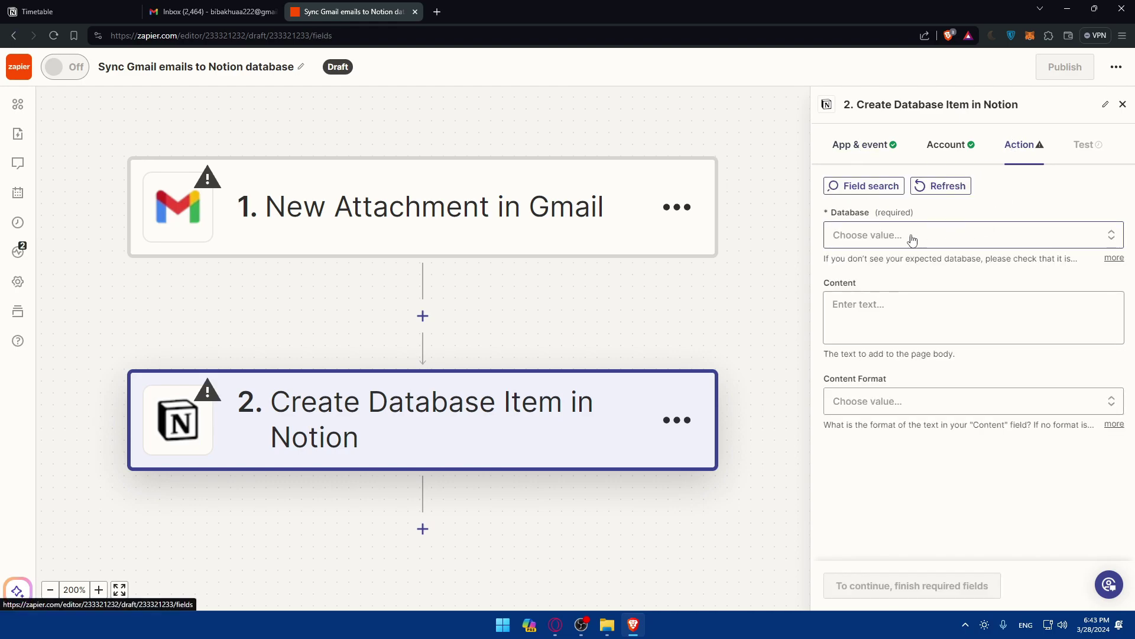
{"action": "left_click", "coordinate": [875, 236]}
{"action": "left_click", "coordinate": [1016, 215]}
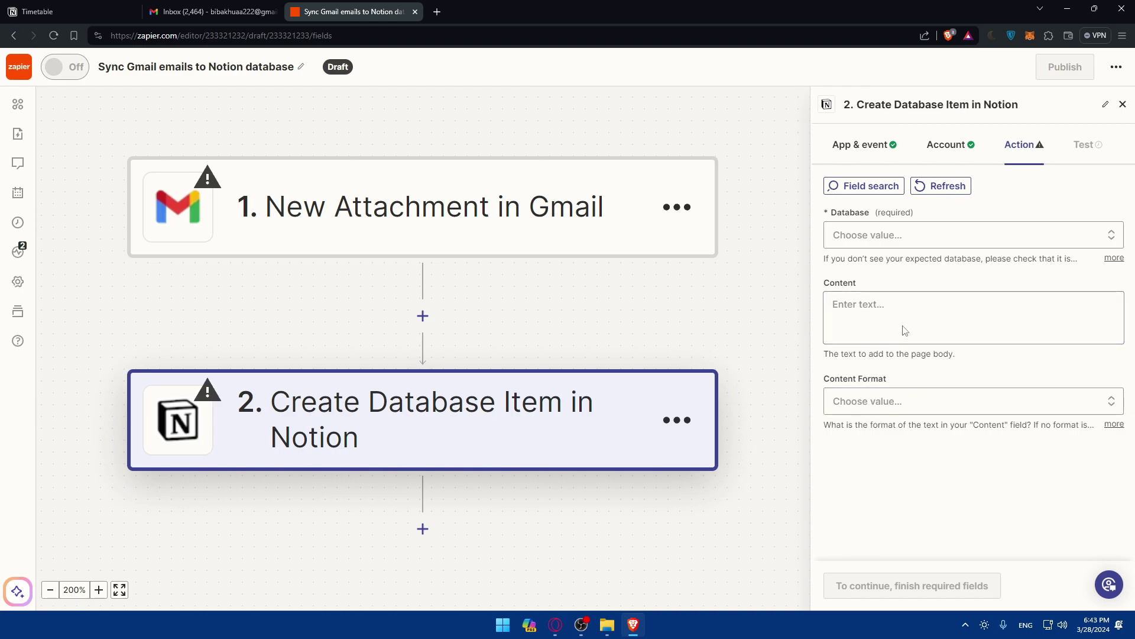
{"action": "left_click", "coordinate": [905, 237]}
{"action": "left_click", "coordinate": [905, 436]}
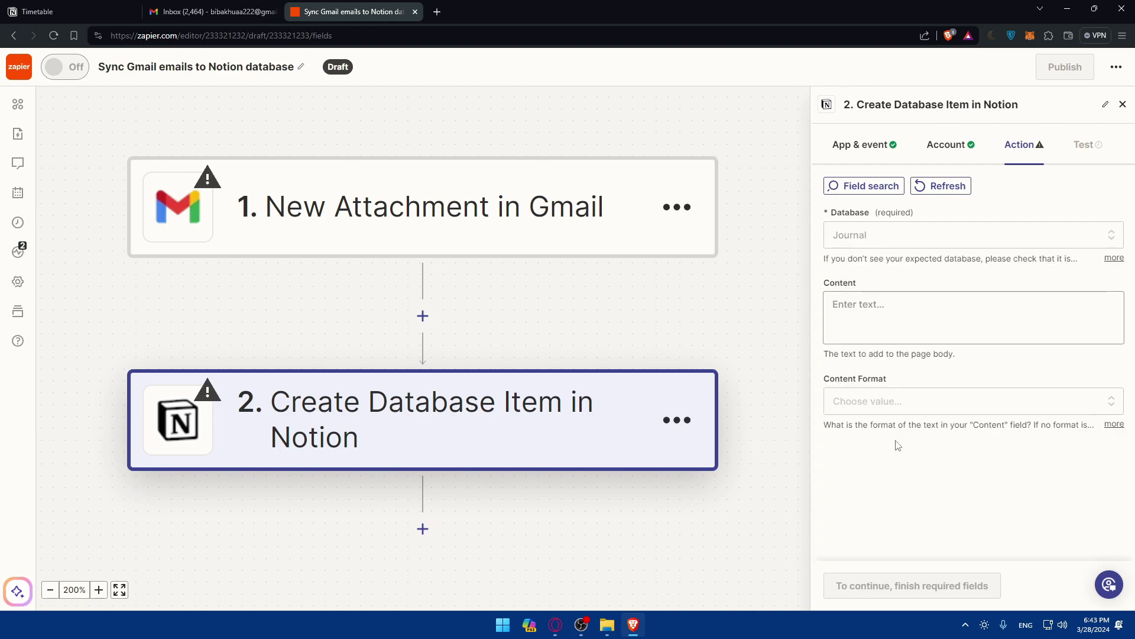
Step: Preview the Notion database item the test will create, then show the Gmail trigger's test screen
{"action": "left_click", "coordinate": [1088, 149]}
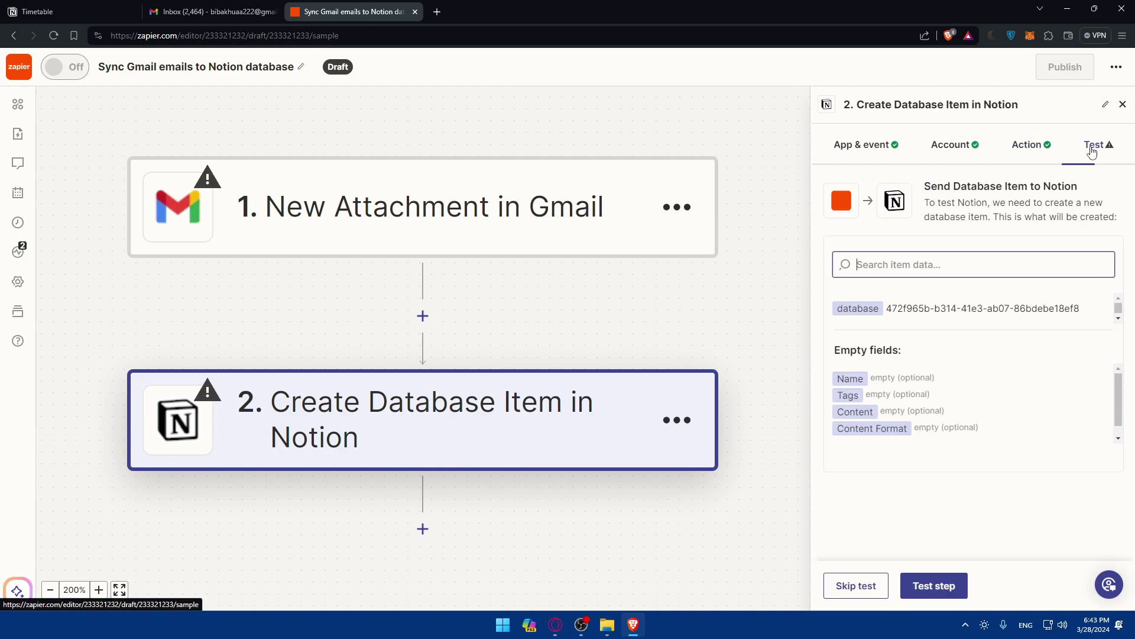
{"action": "left_click", "coordinate": [1036, 148]}
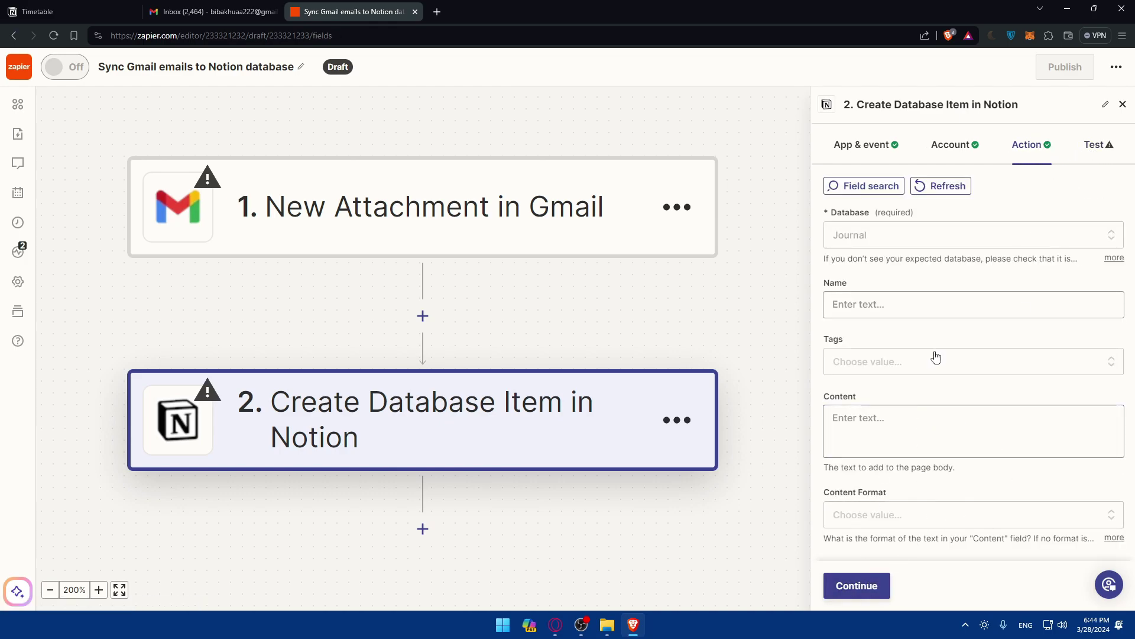
{"action": "left_click", "coordinate": [1099, 148]}
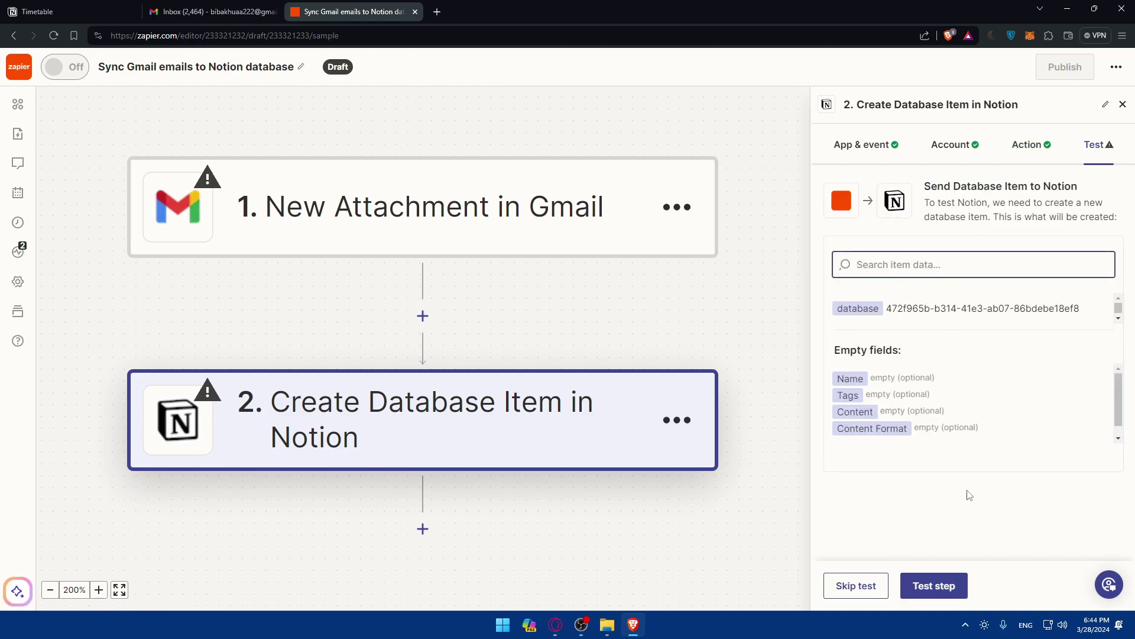
{"action": "left_click", "coordinate": [933, 585]}
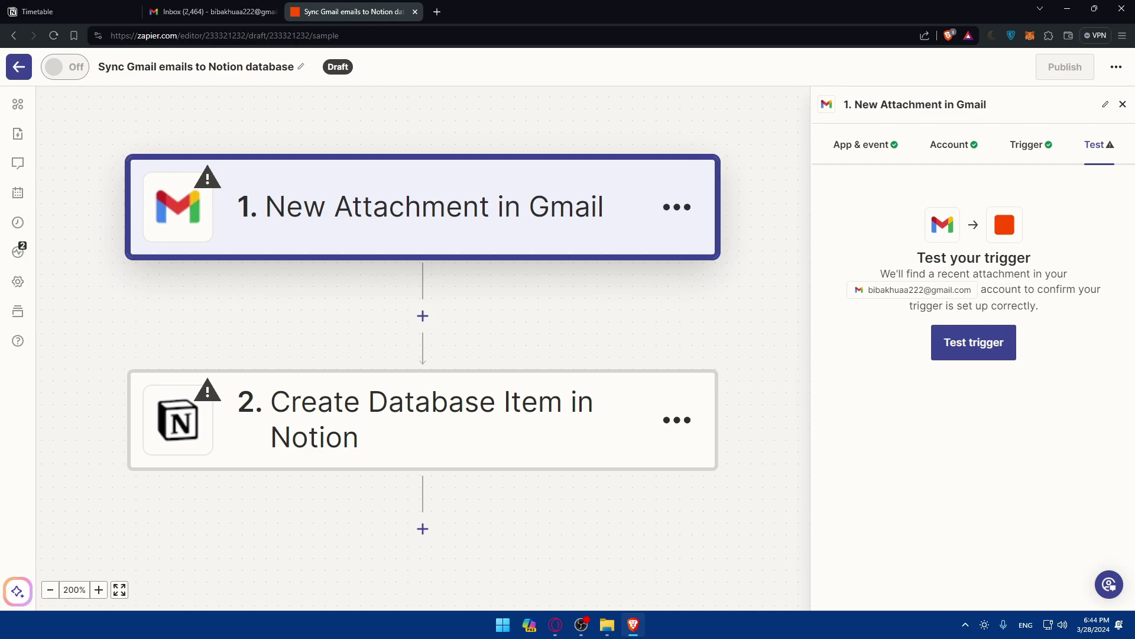
Step: Open a new browser tab and close the Timetable and Gmail inbox tabs
{"action": "left_click", "coordinate": [437, 12]}
{"action": "left_click", "coordinate": [135, 12]}
{"action": "left_click", "coordinate": [135, 12]}
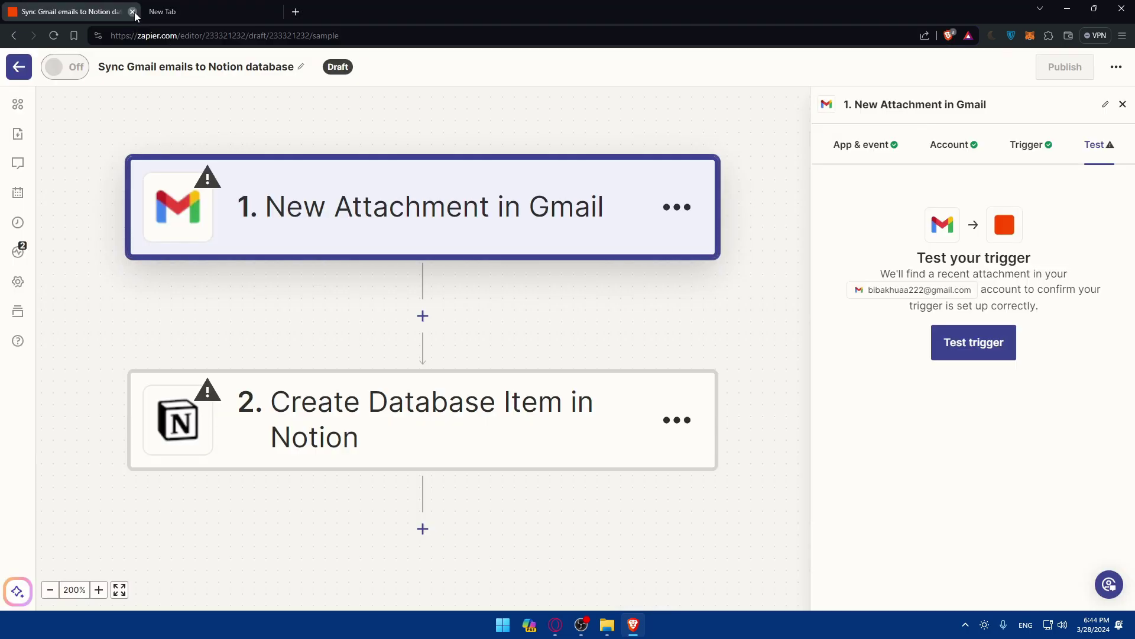